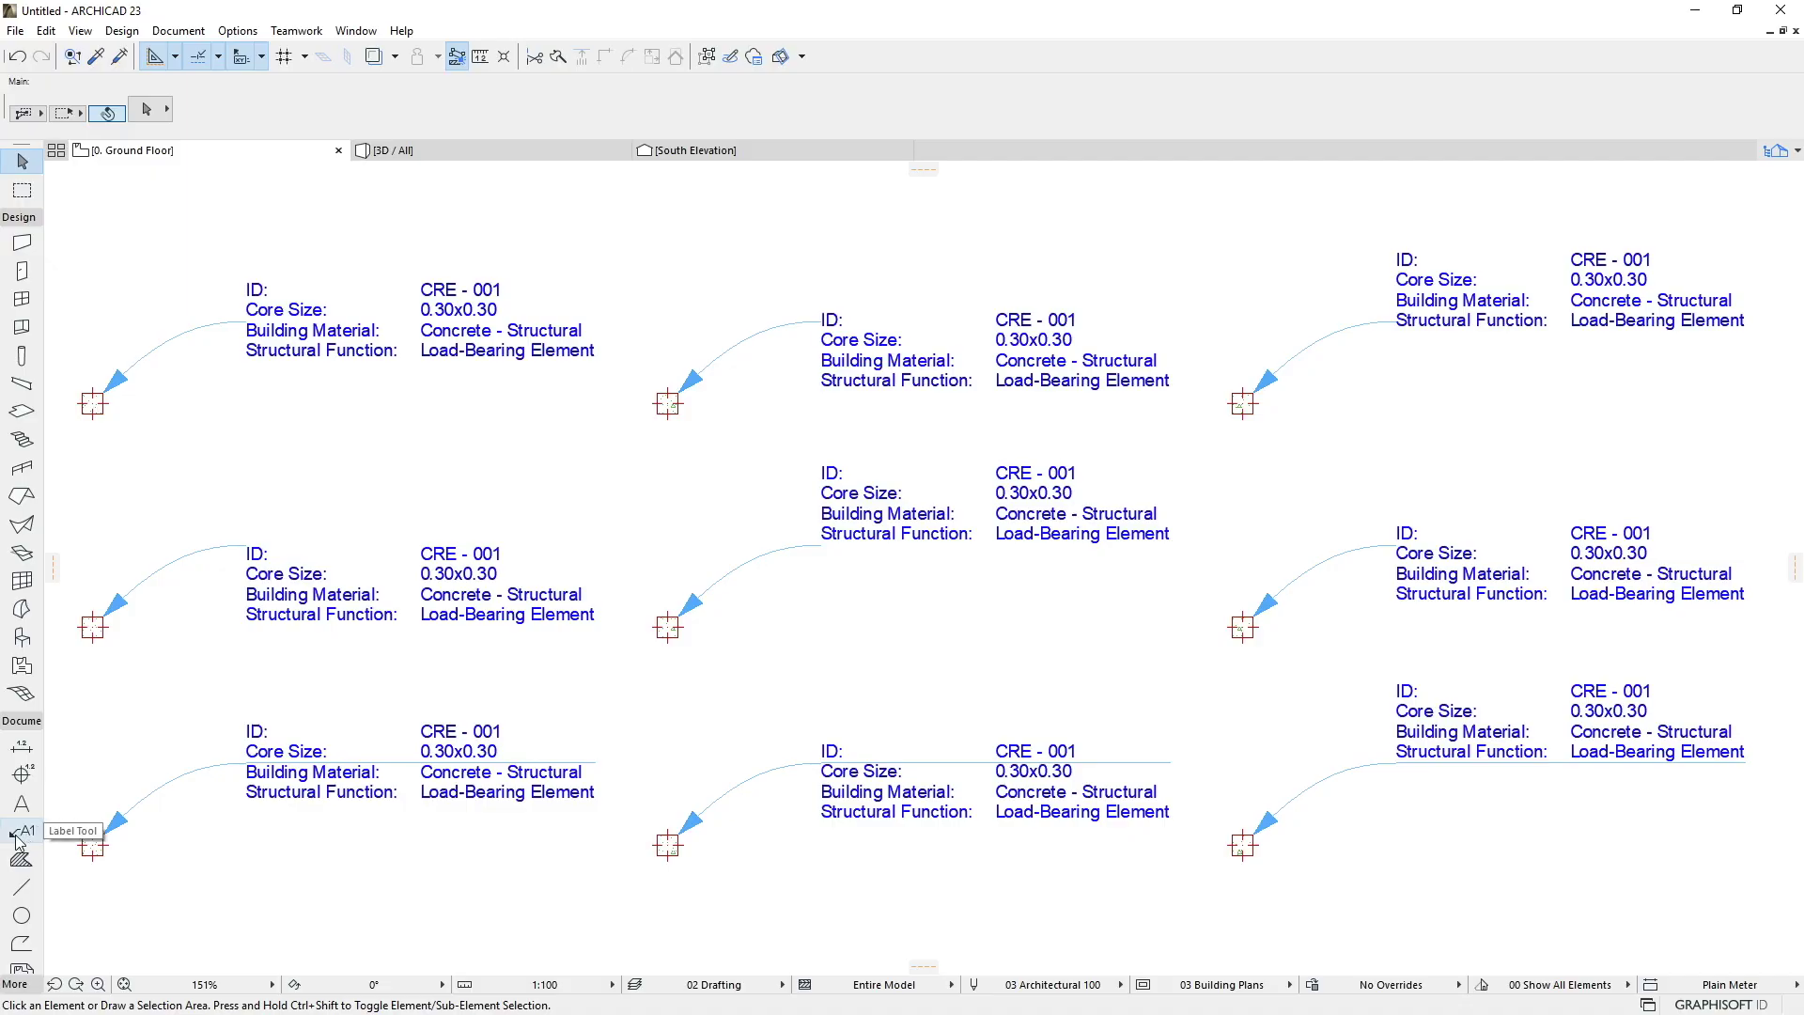
Step: In the Label Tool defaults, connect the pointer to the label's last row instead of the first
double_click(18, 832)
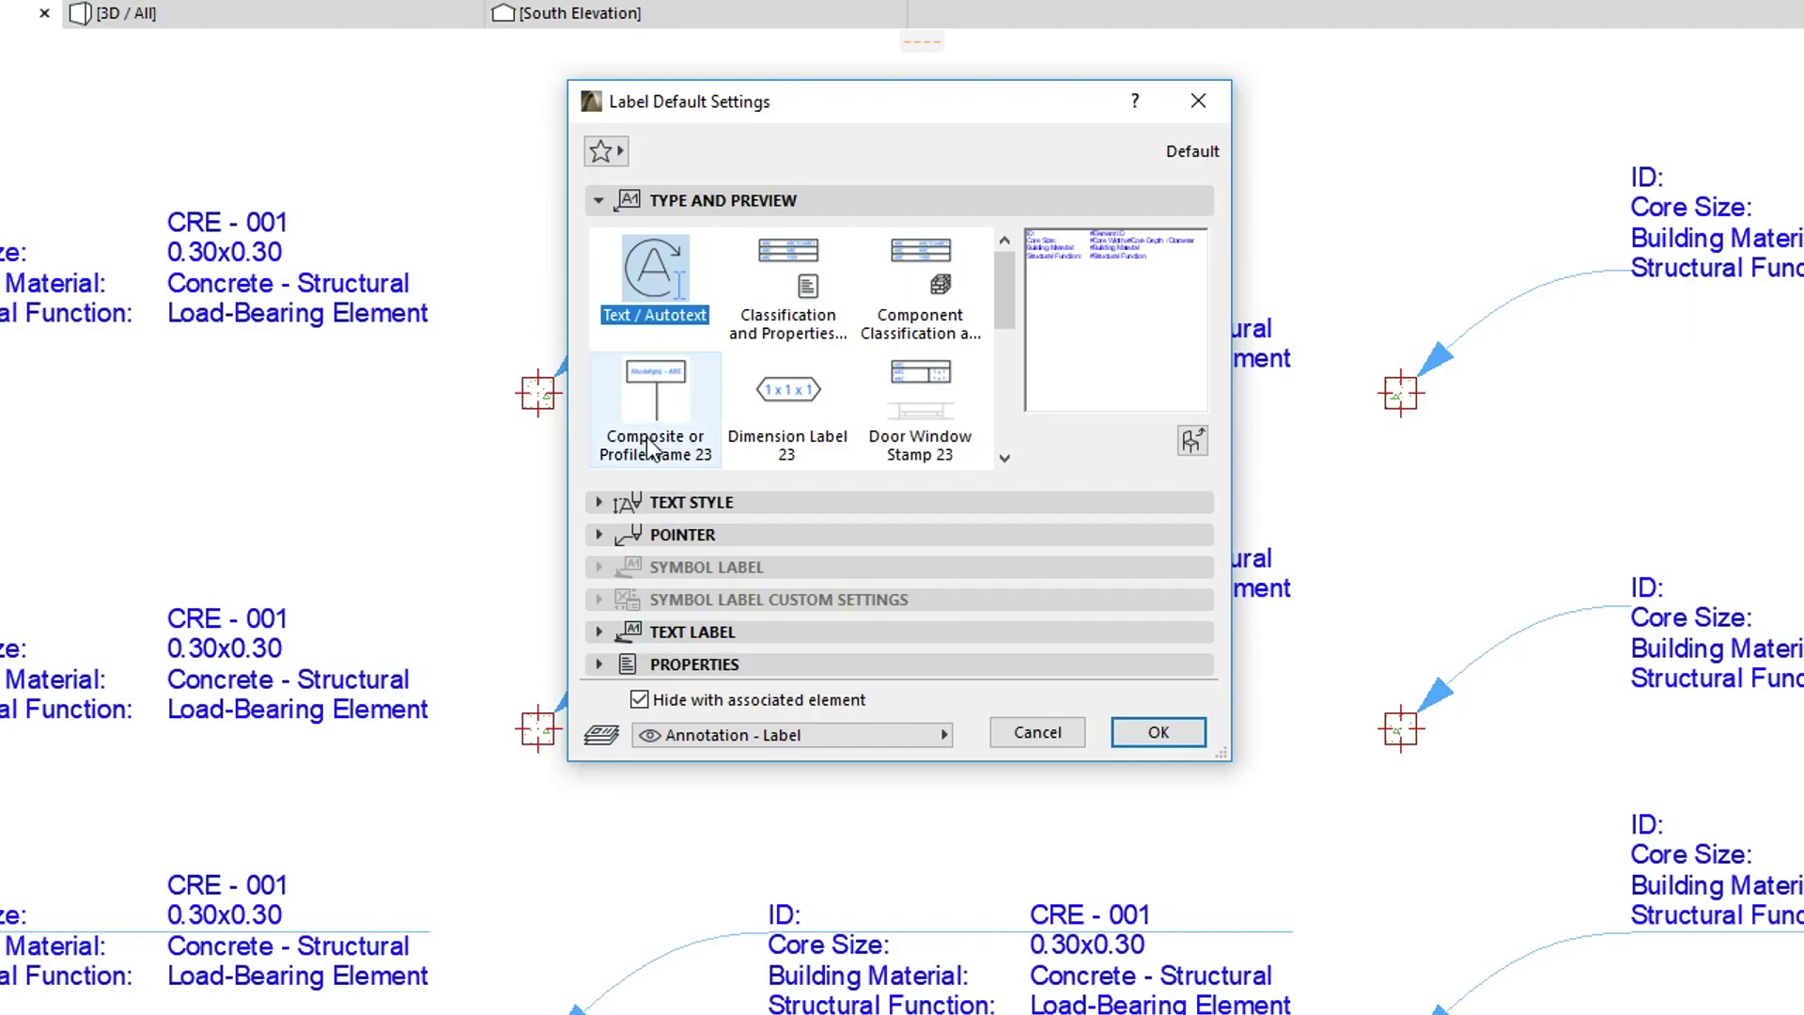
click(655, 536)
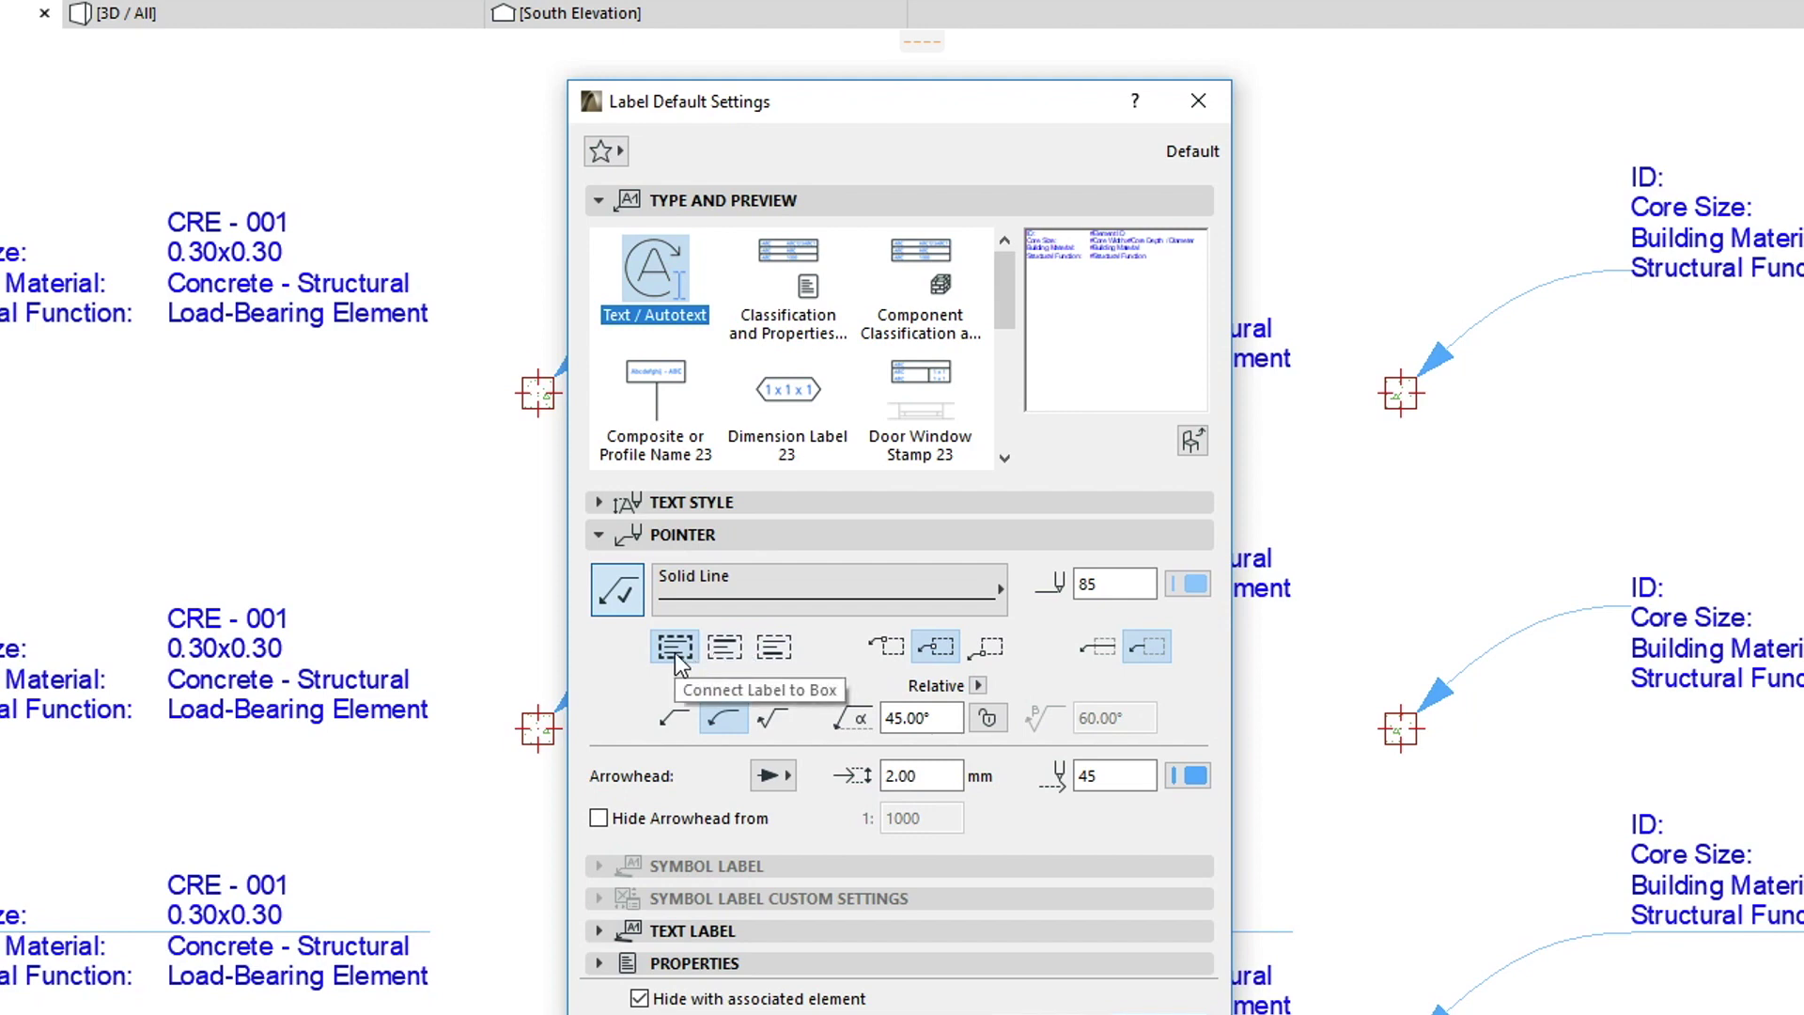
click(725, 649)
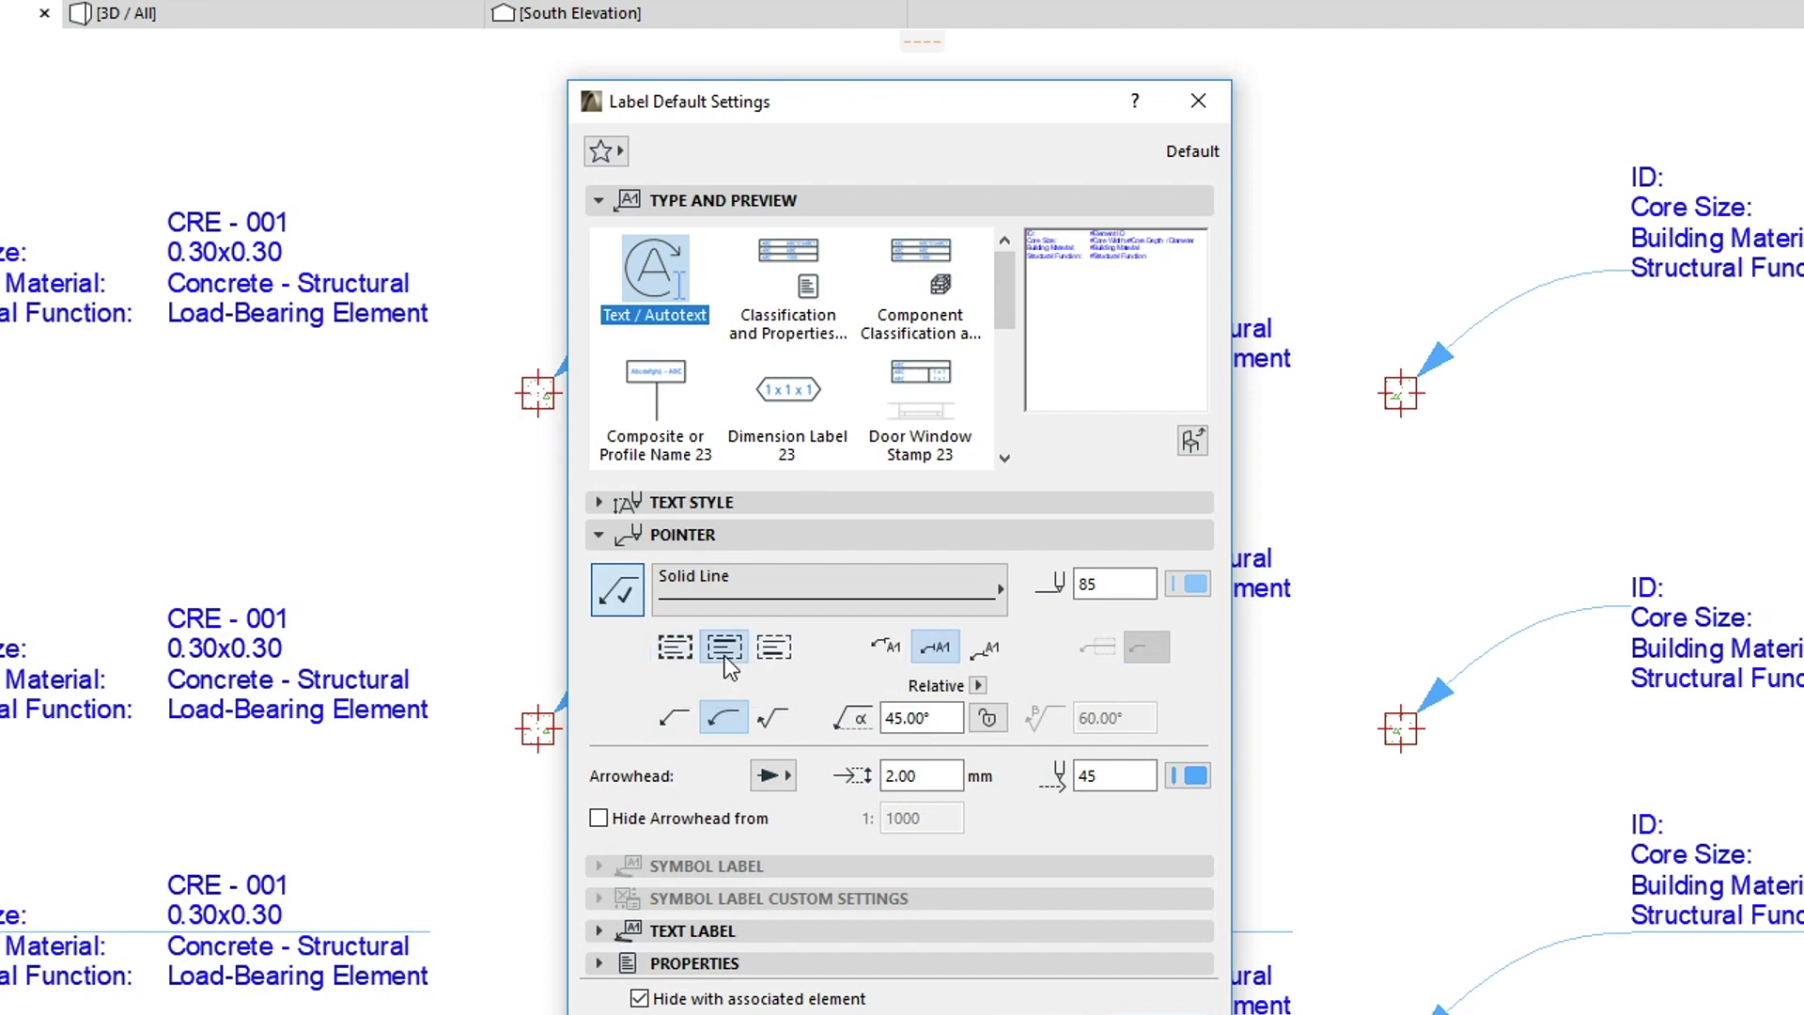
click(775, 648)
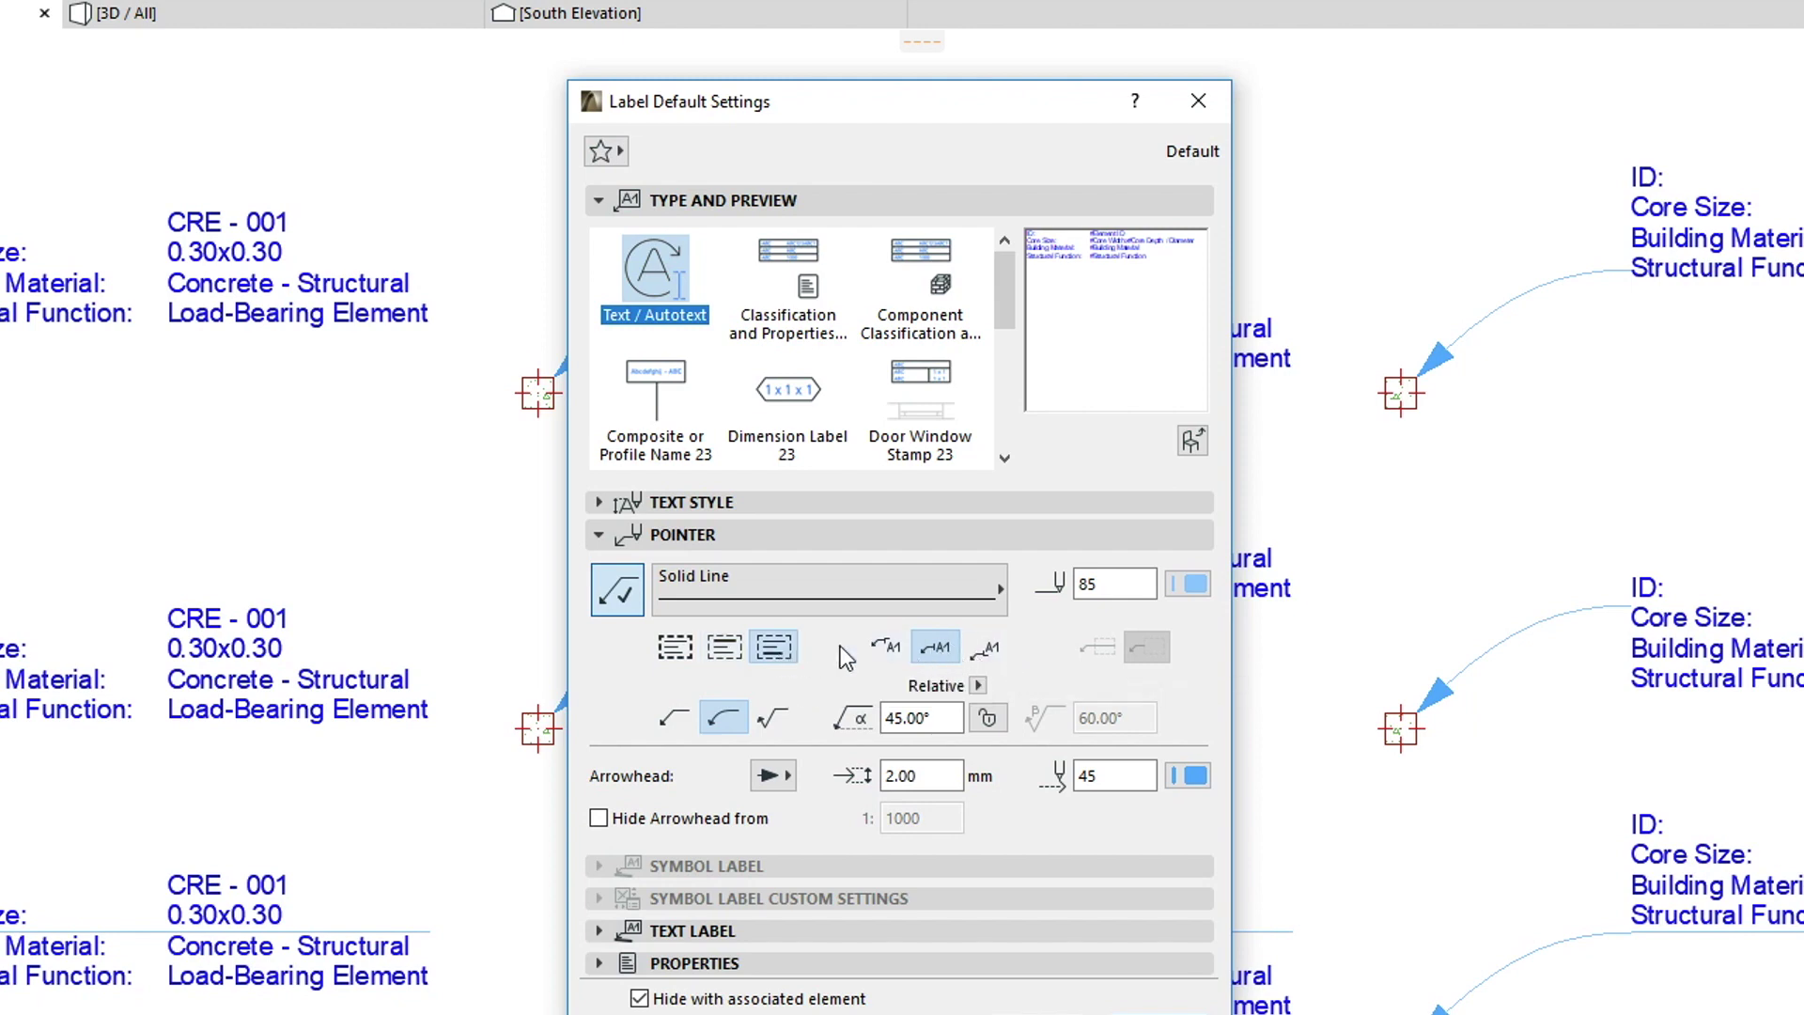
Step: Try the box and first-row connections, upper, middle and lower pointer positions, and underline options
click(673, 649)
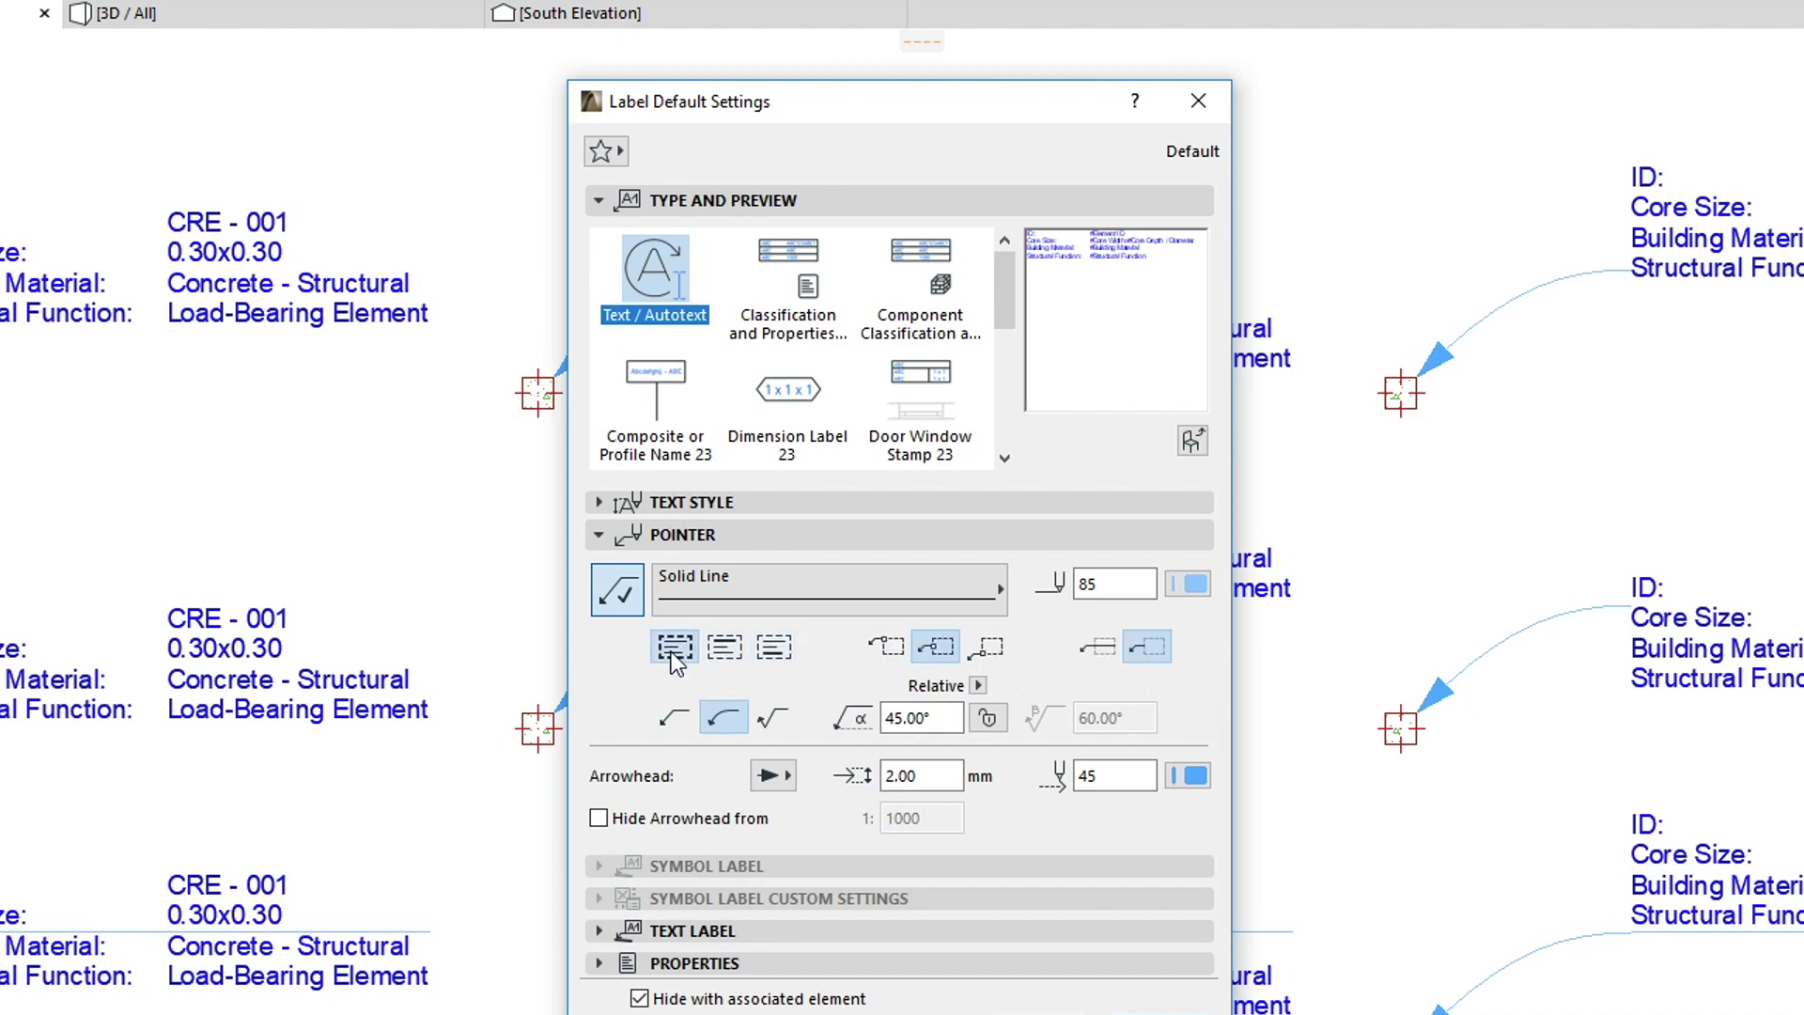
click(721, 657)
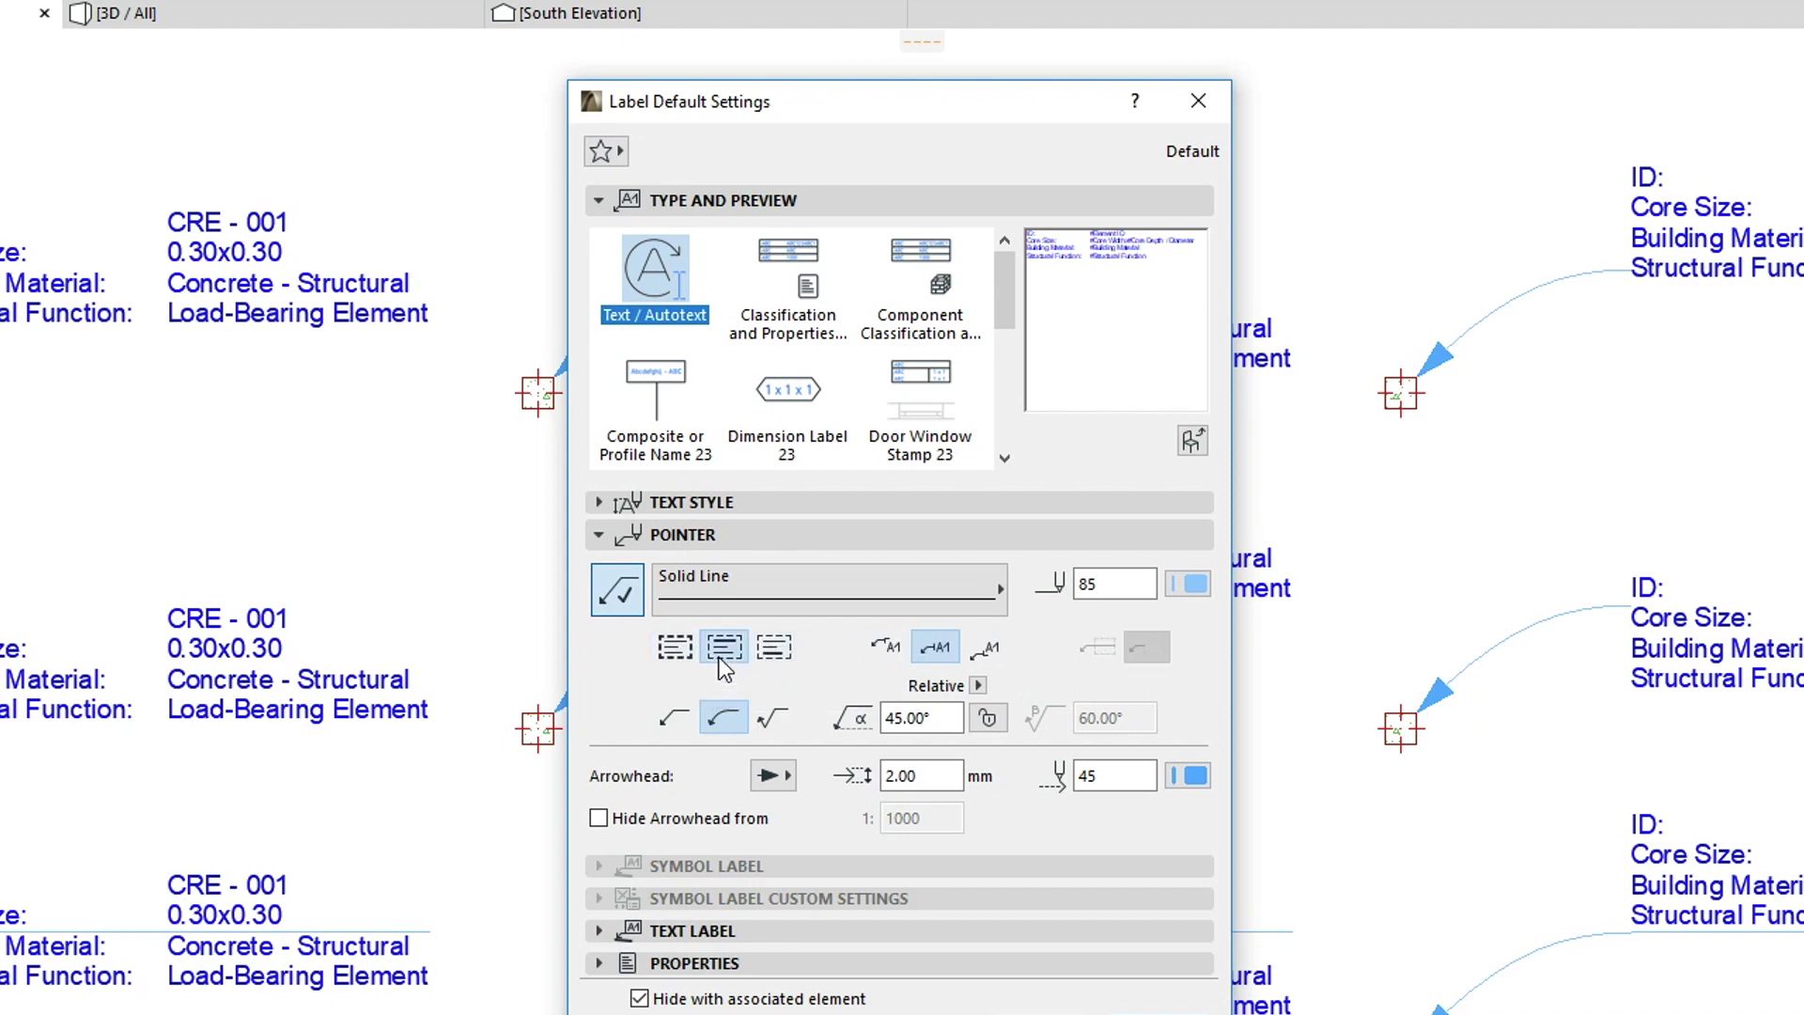
click(883, 654)
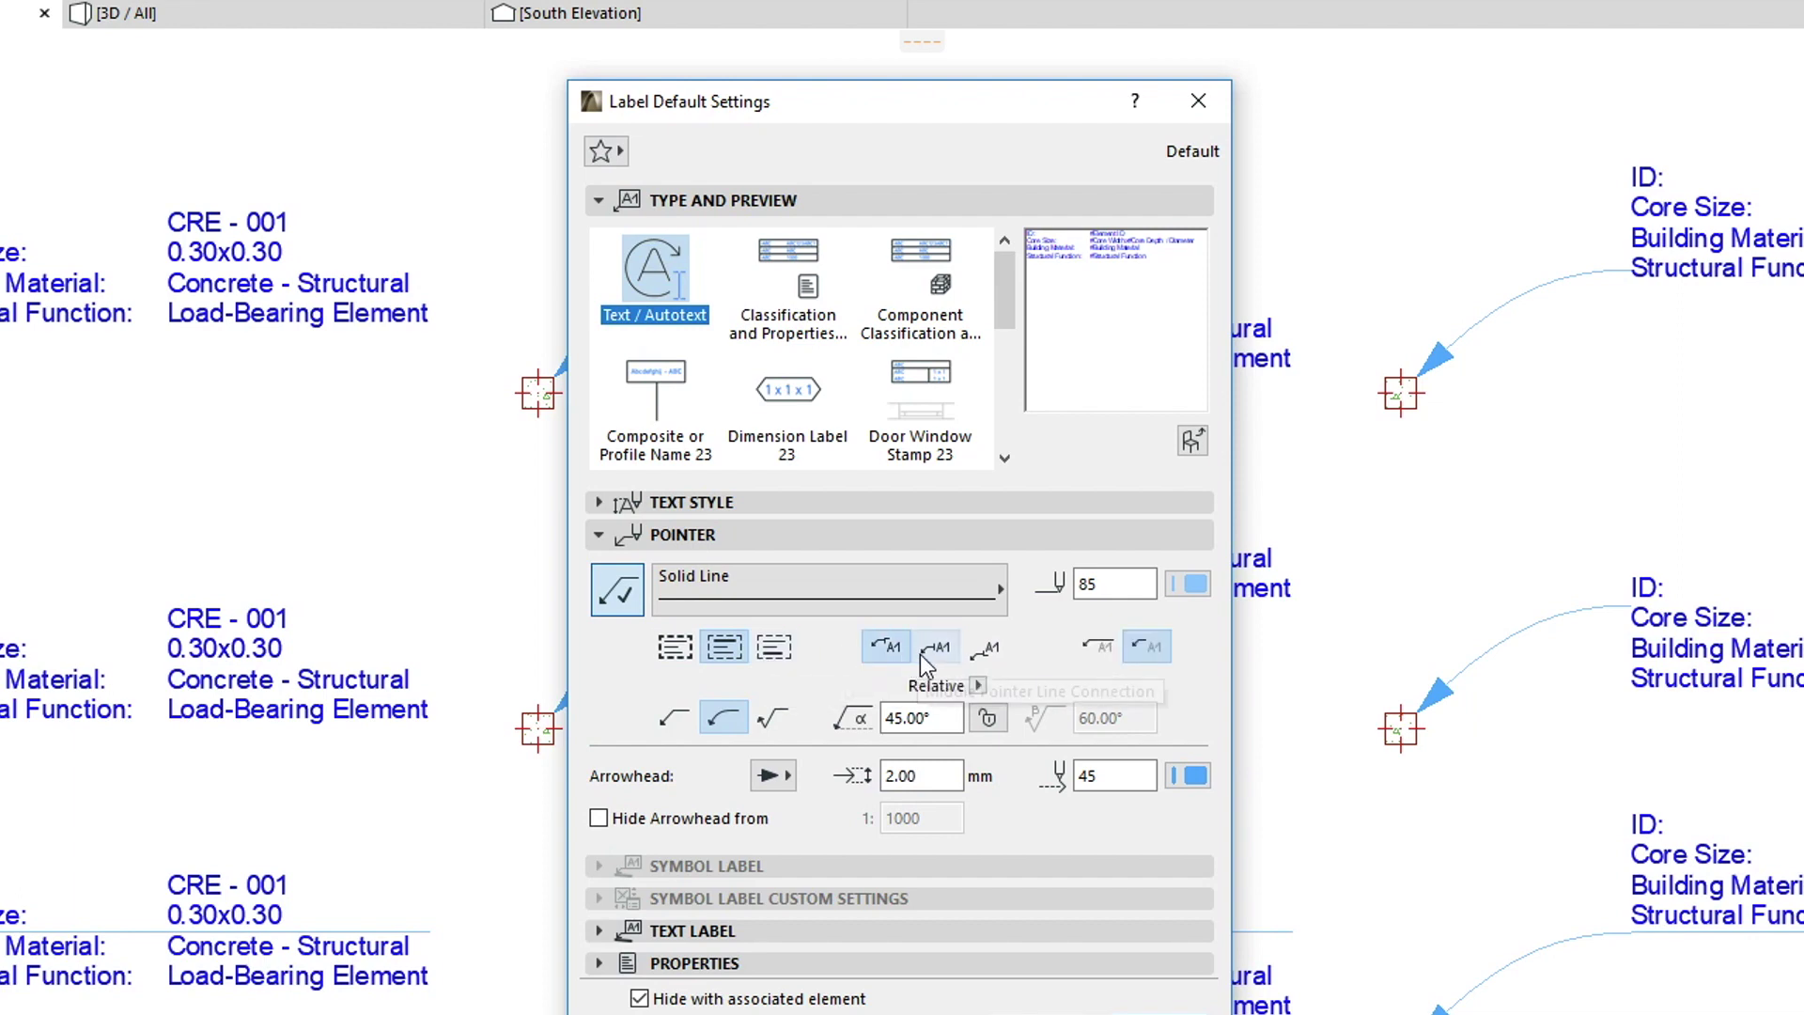
click(928, 654)
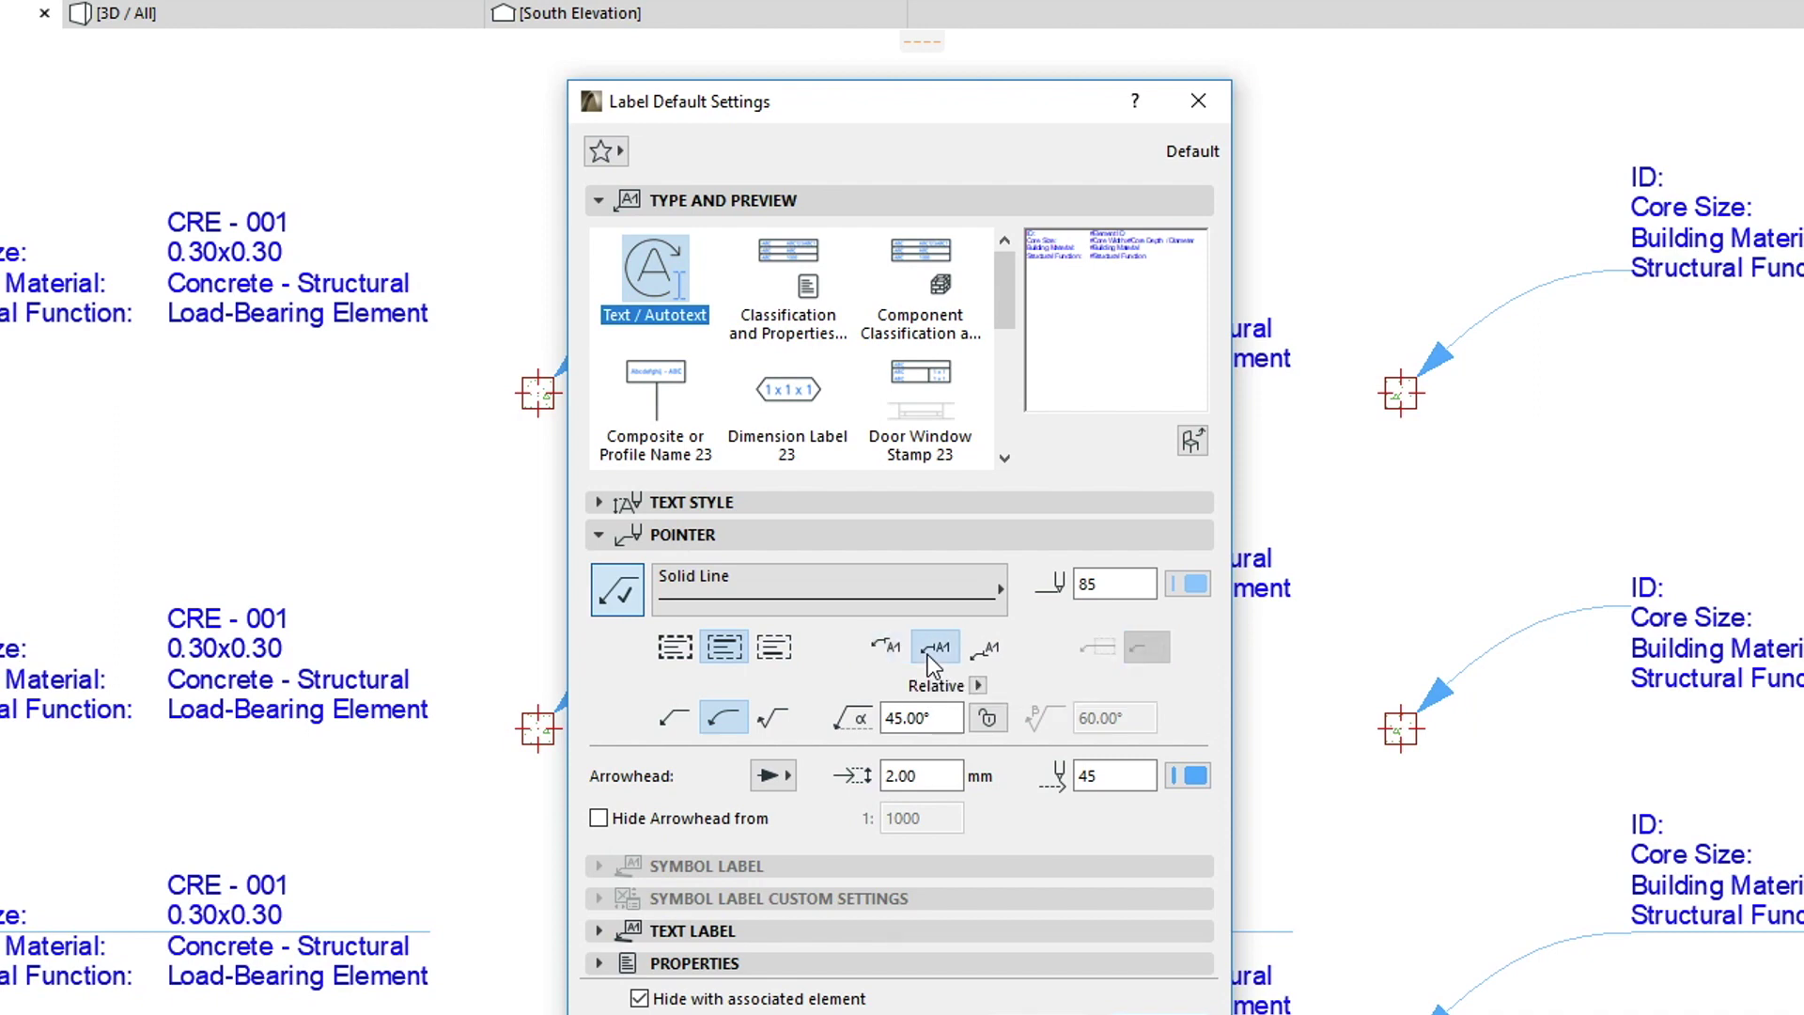
click(979, 654)
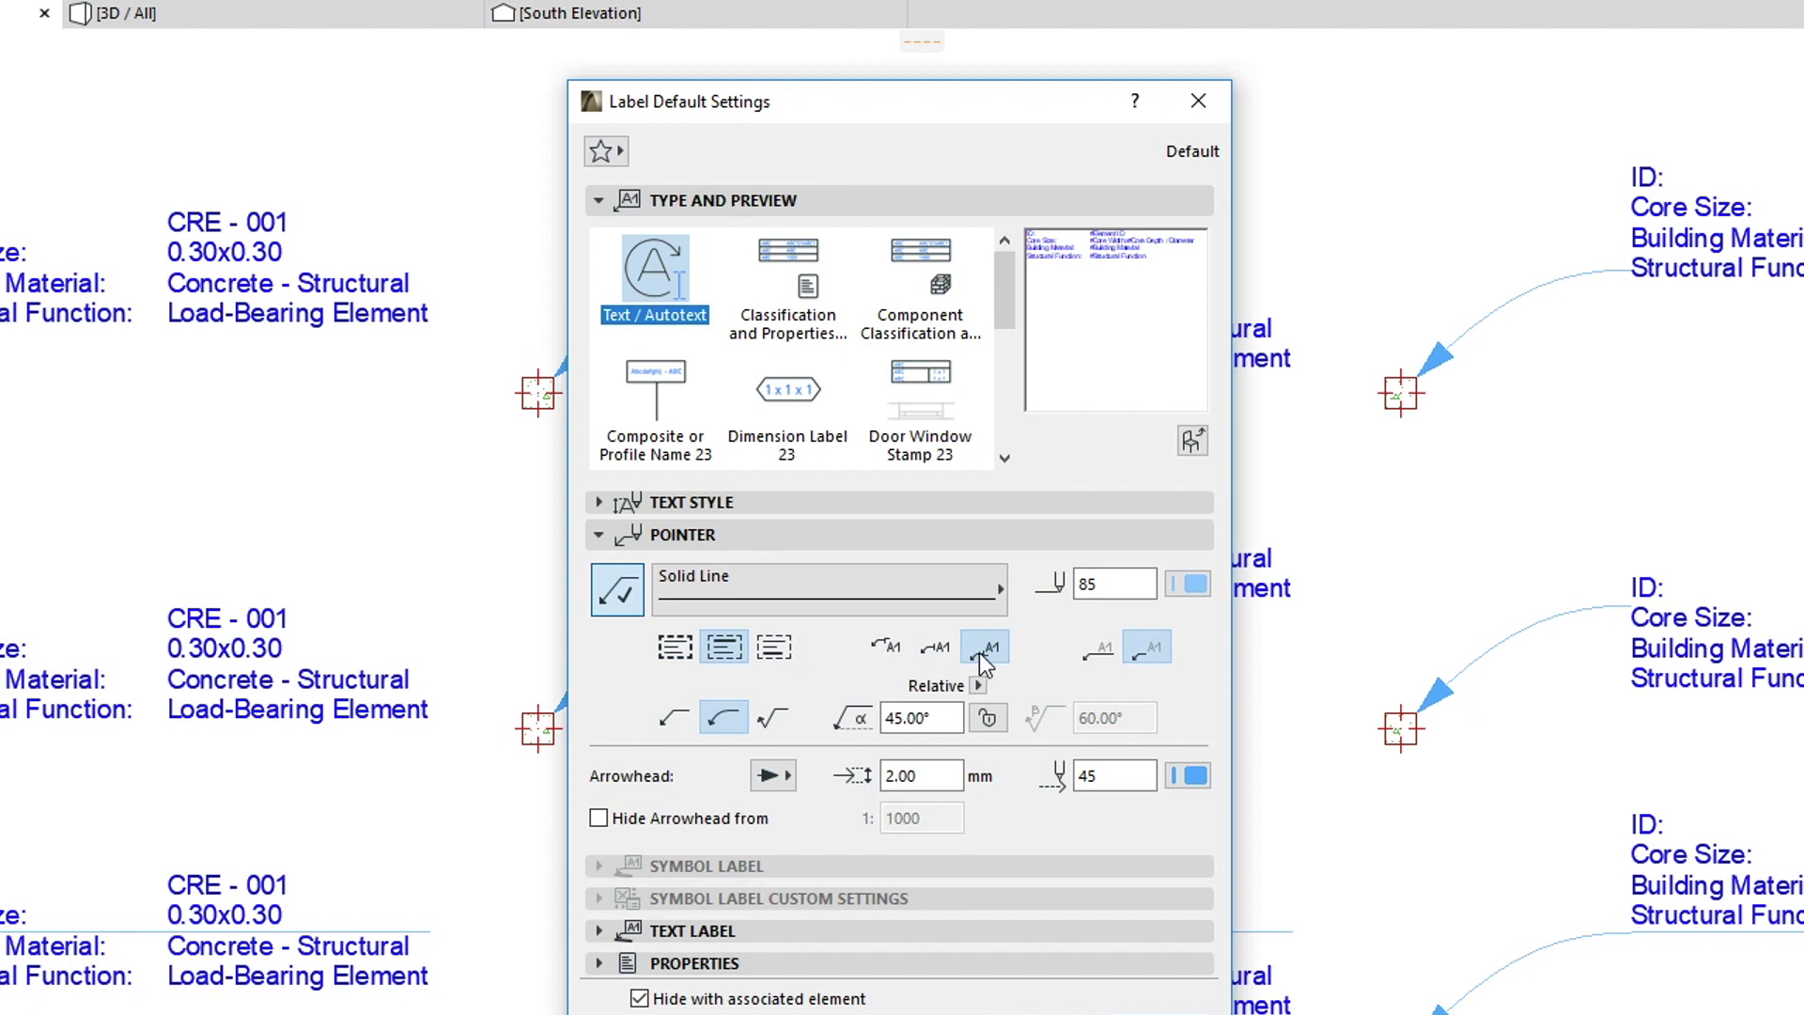
click(1102, 660)
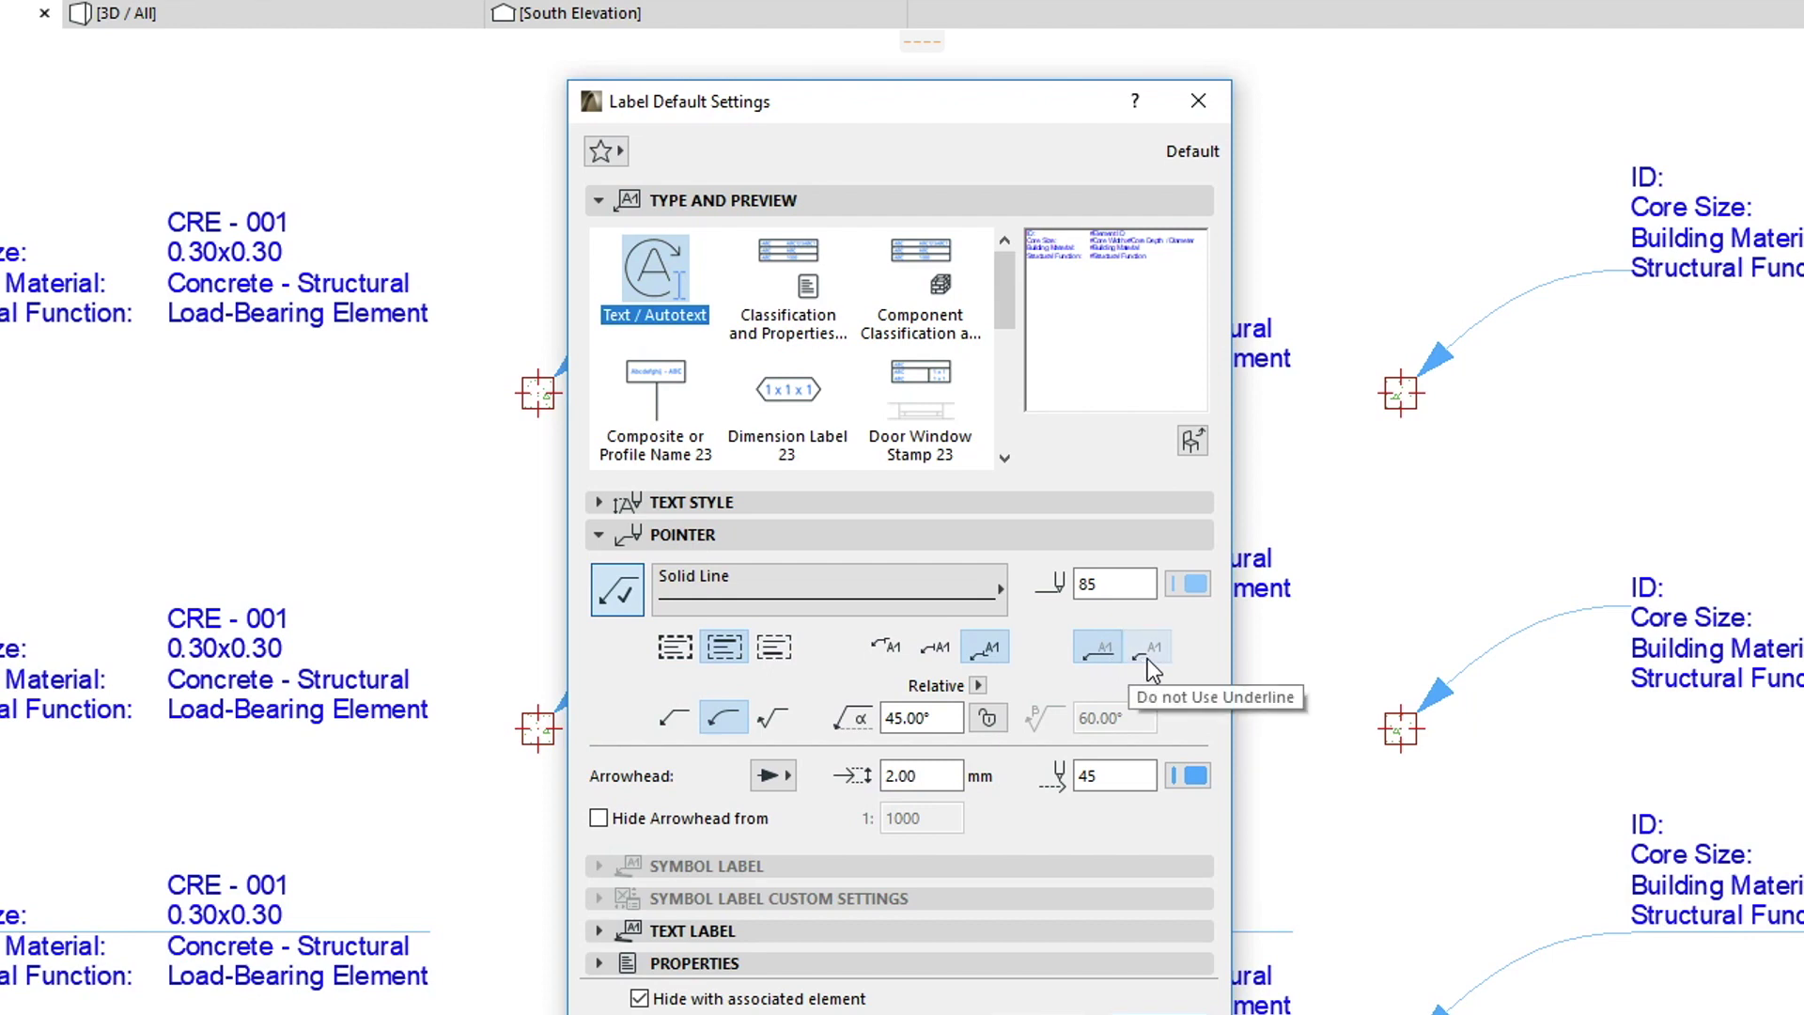
click(1148, 658)
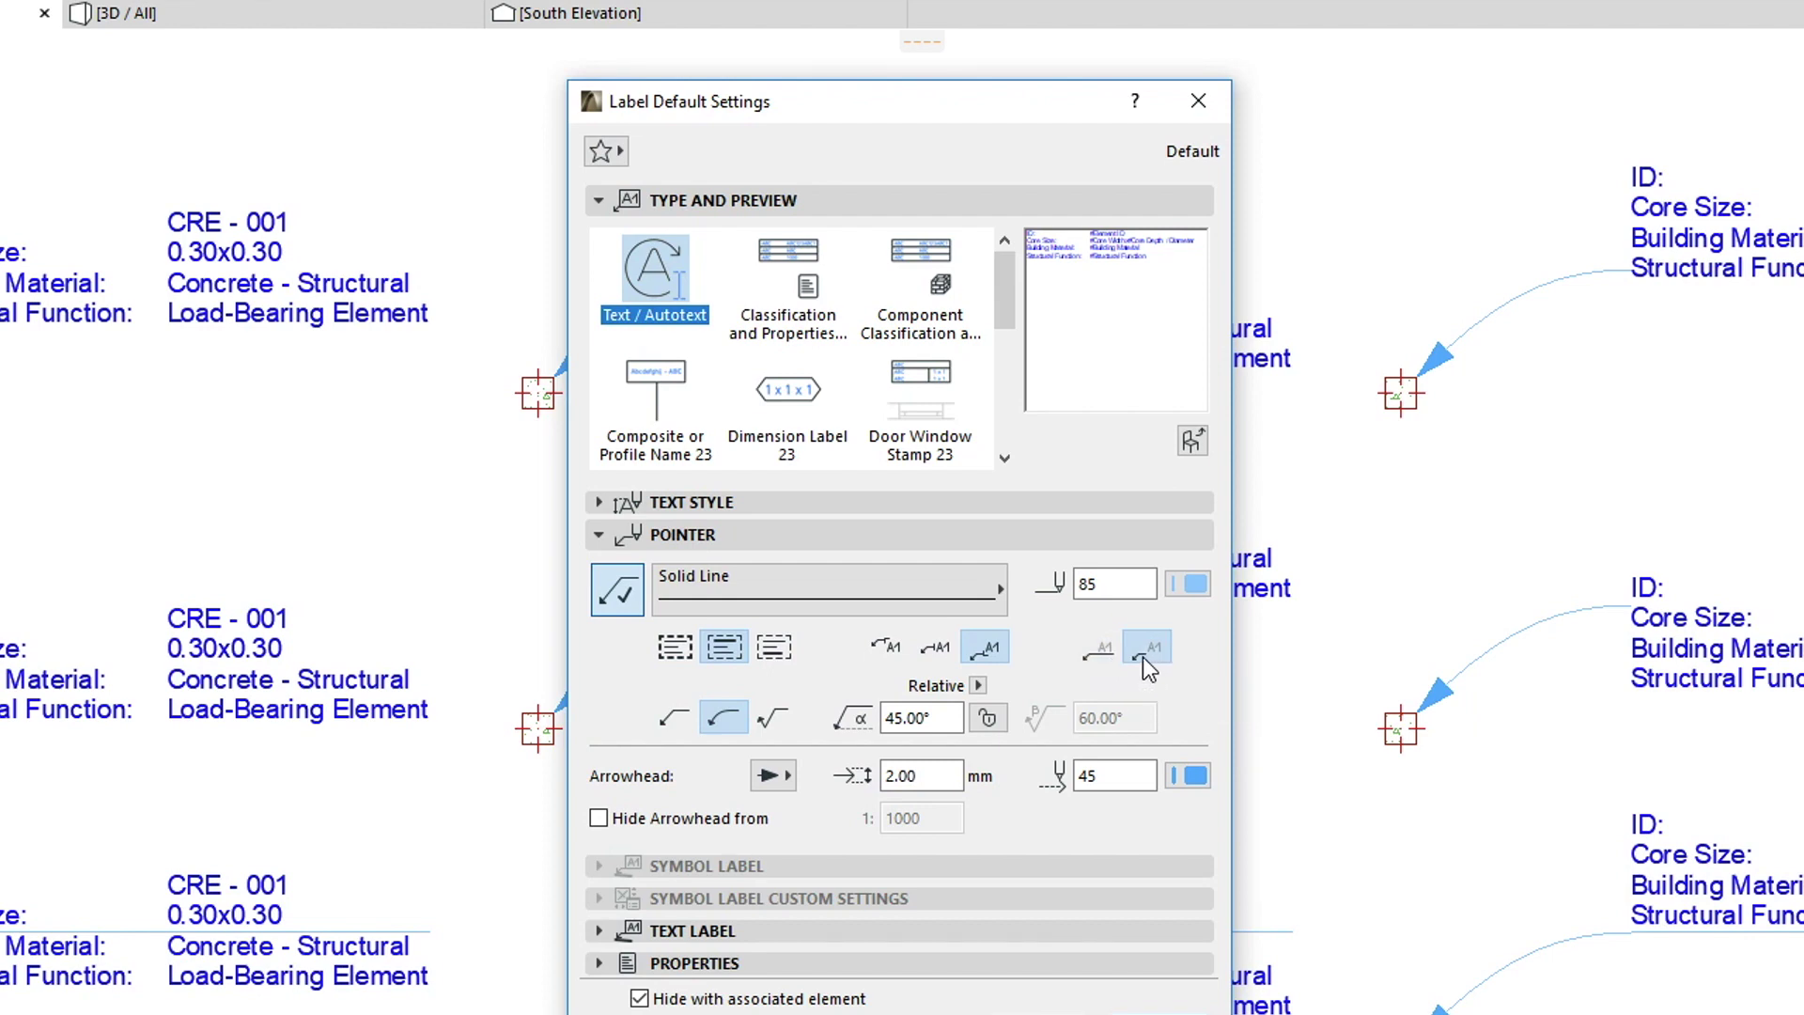
click(882, 656)
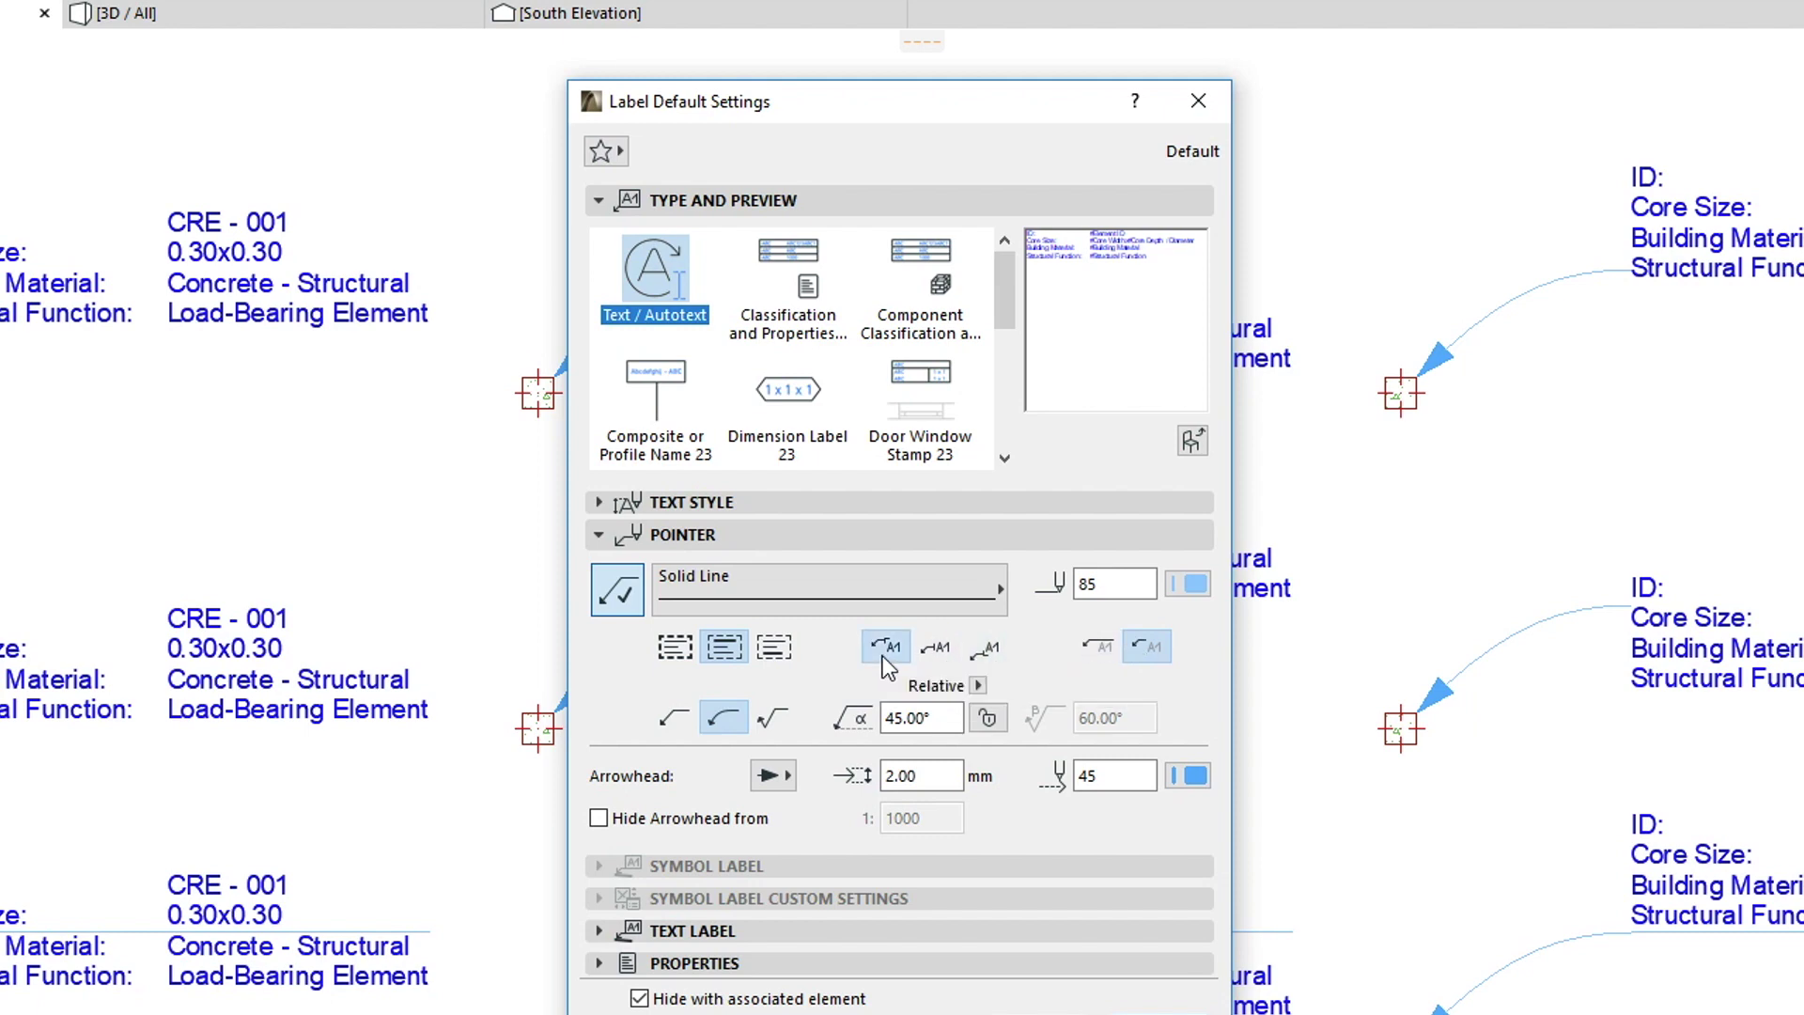
click(938, 658)
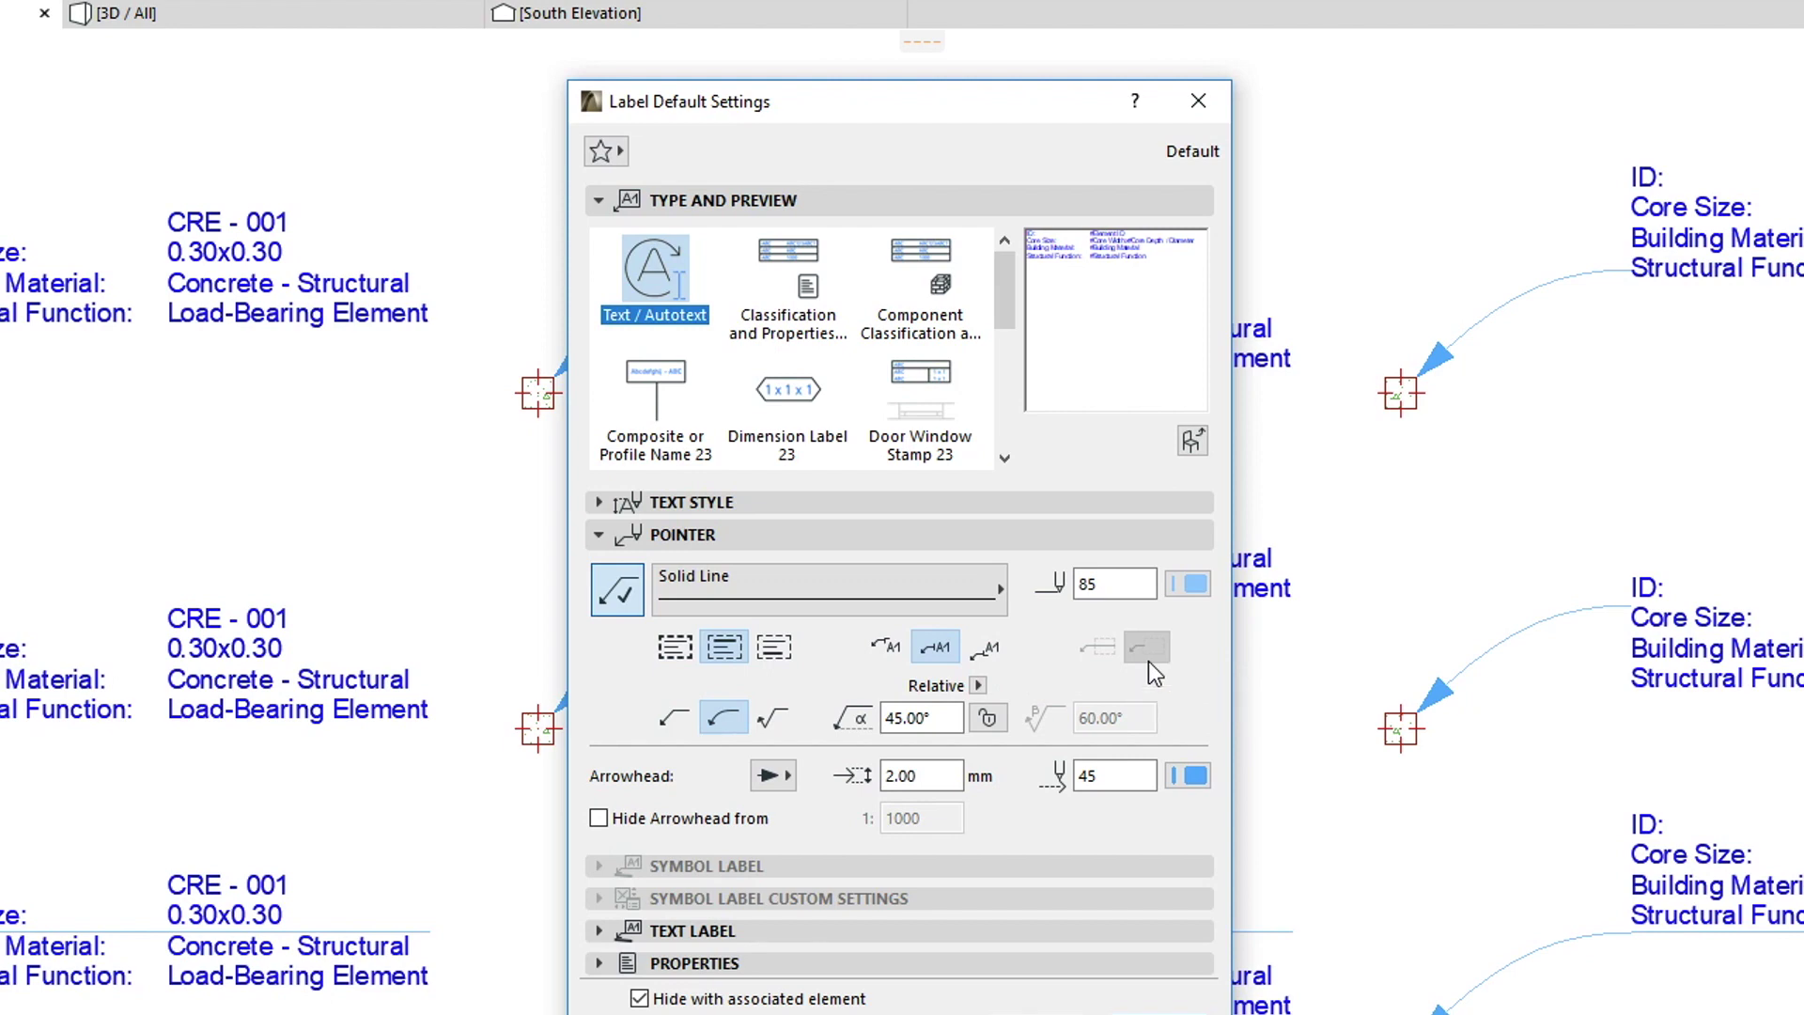
Step: Connect the pointer to the label box at the upper position with underline, and confirm with OK
click(674, 646)
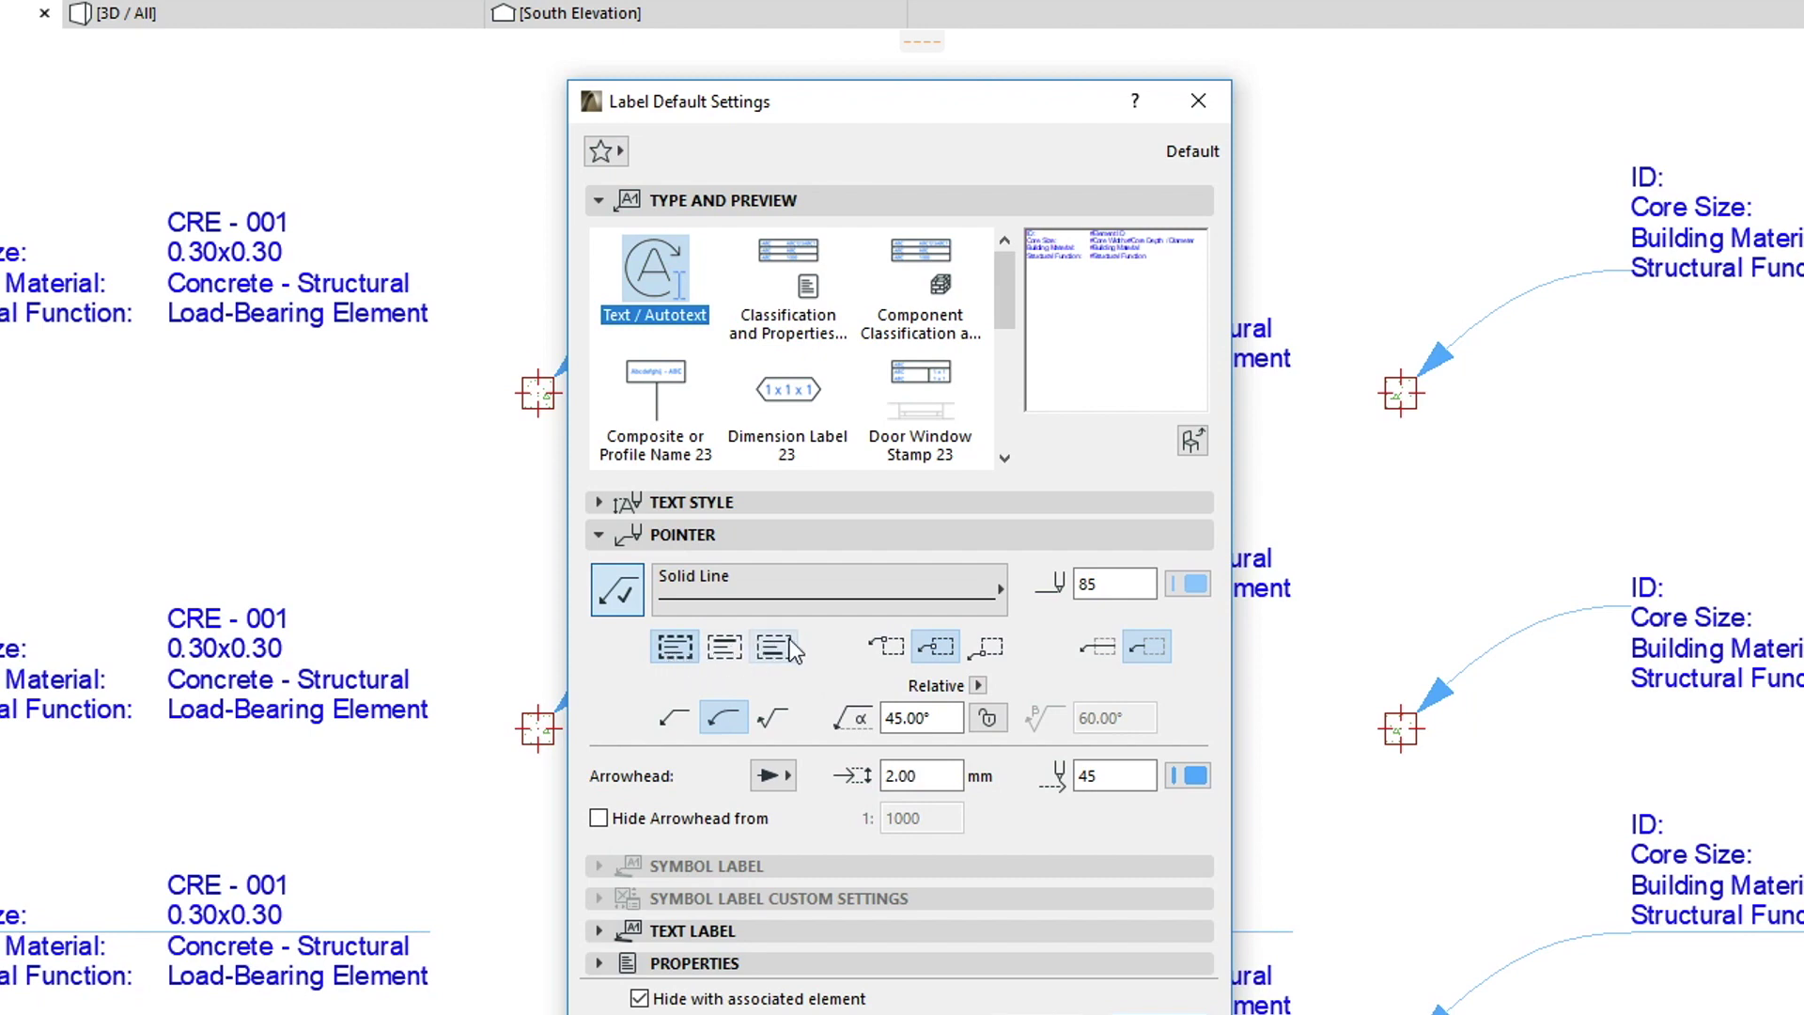
click(883, 644)
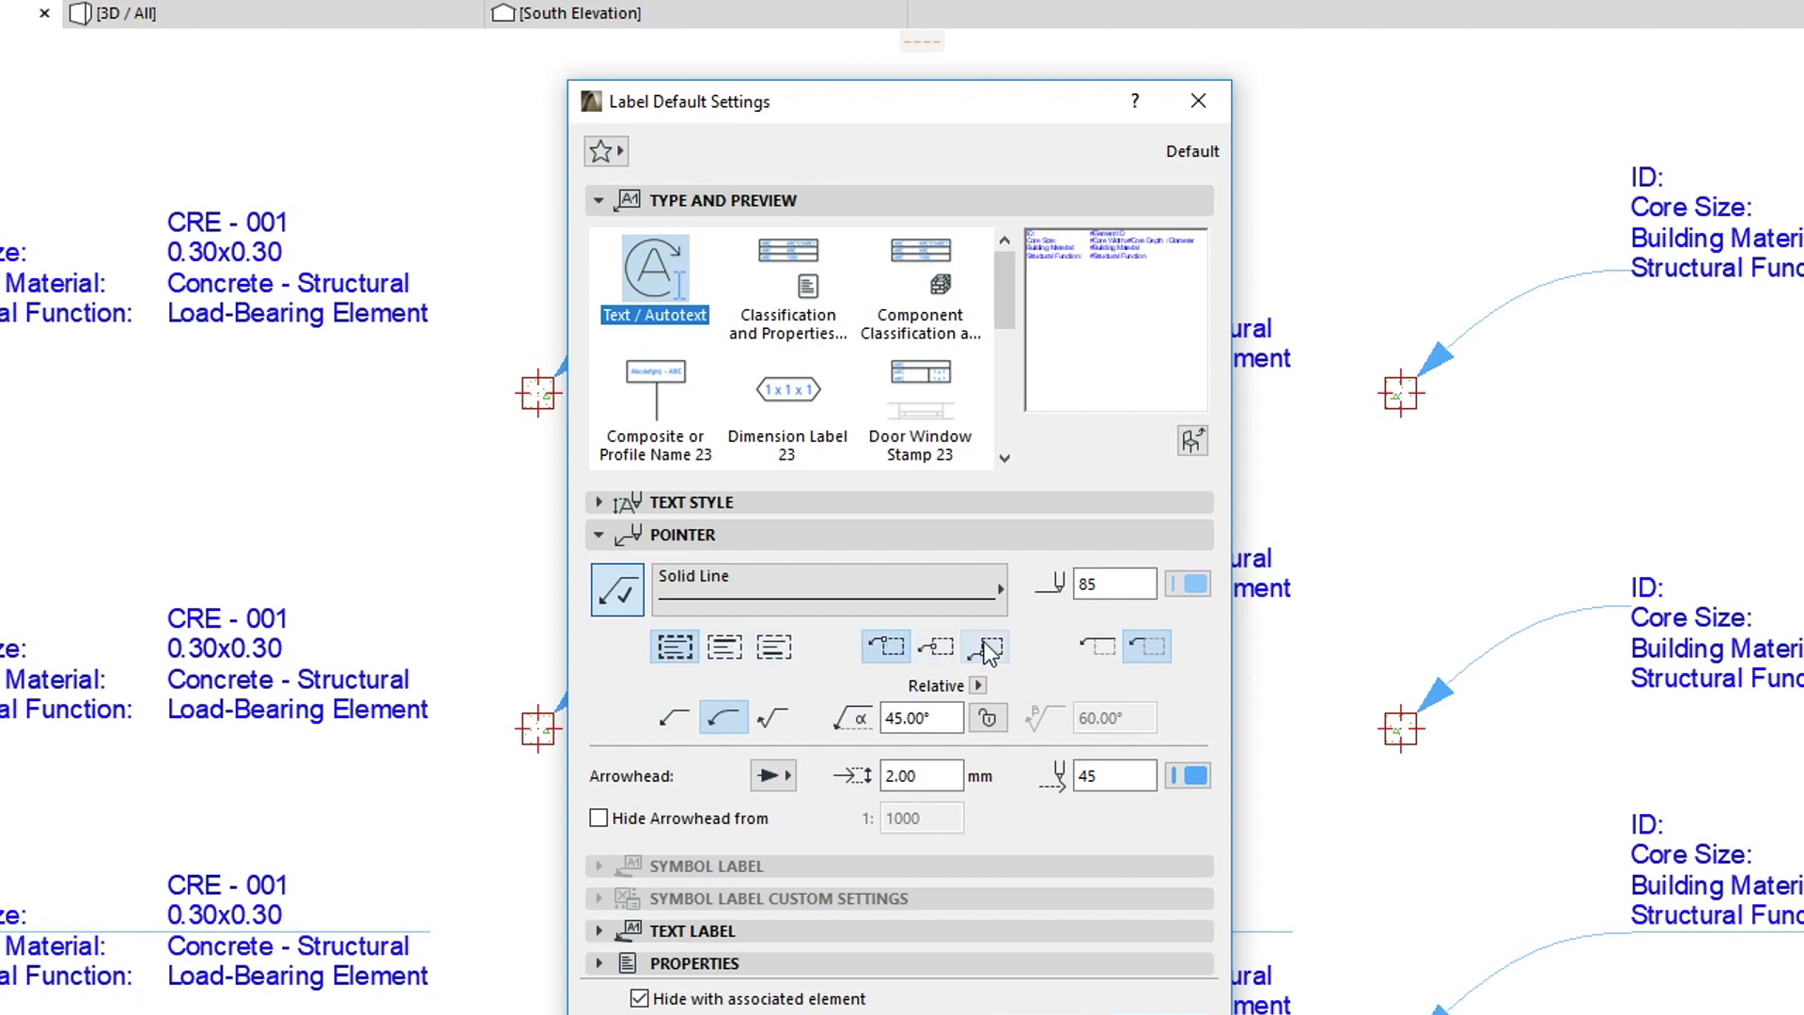
click(1092, 651)
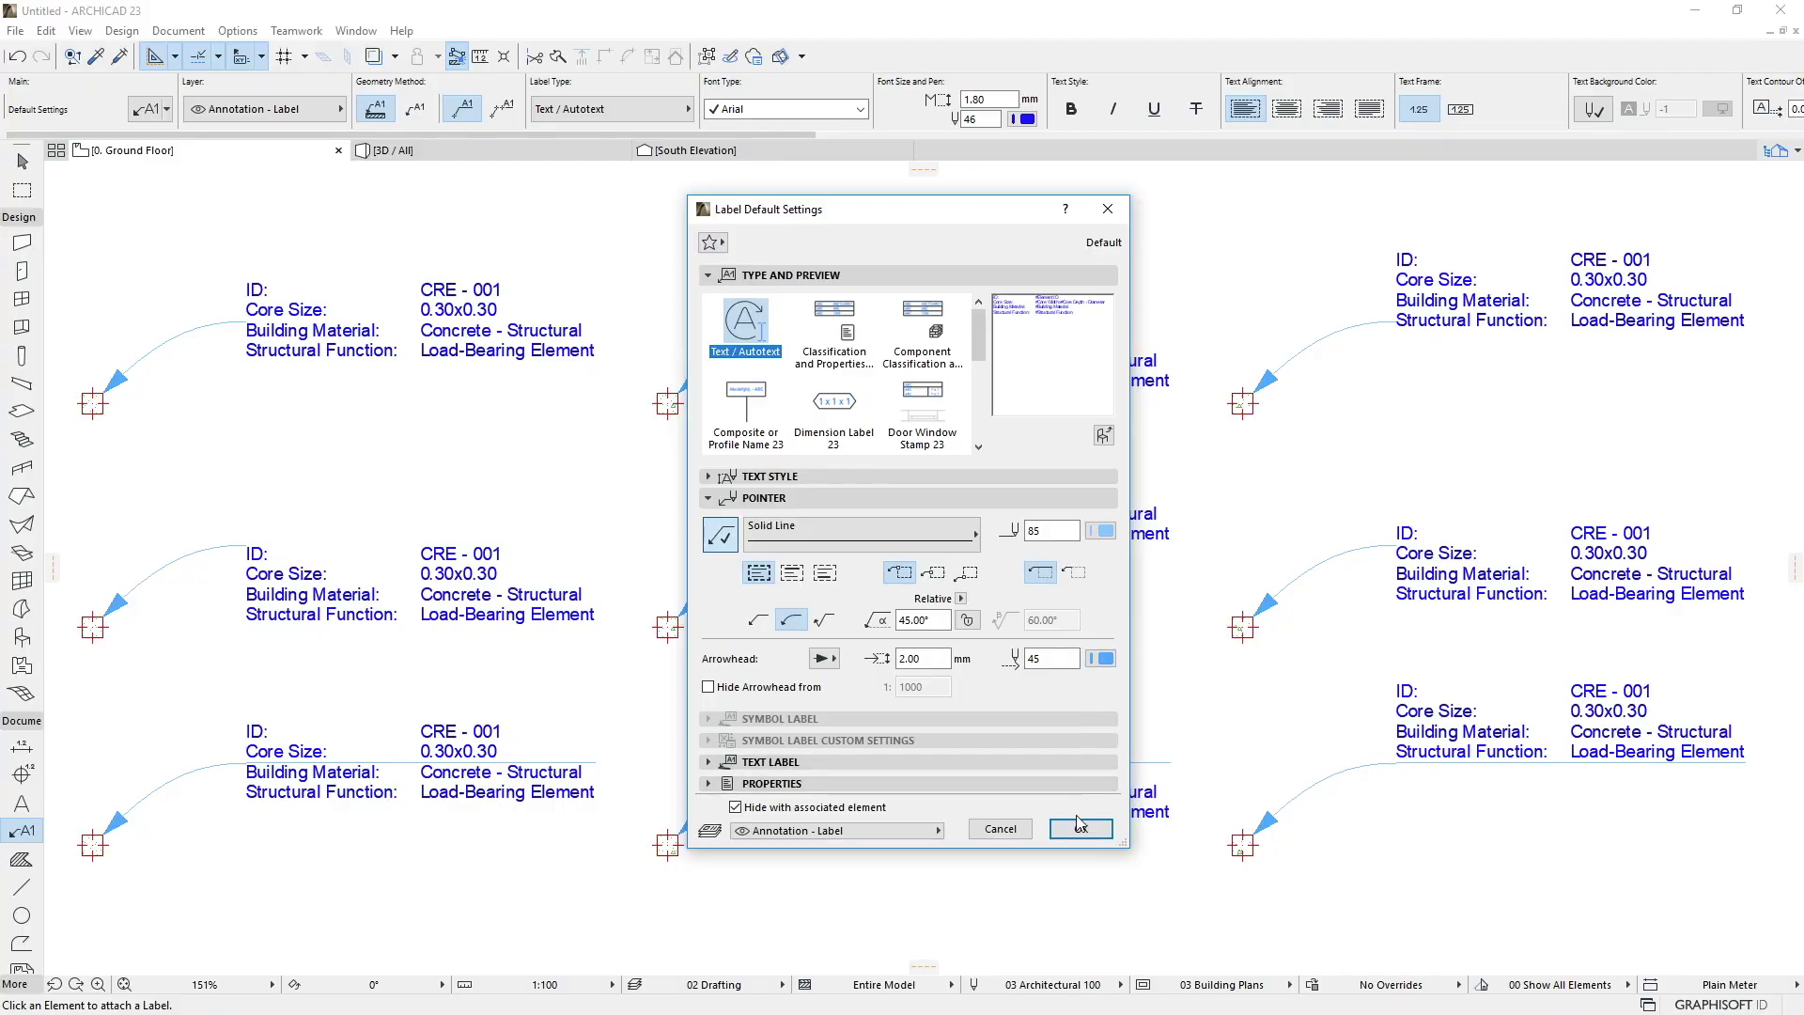
click(1081, 828)
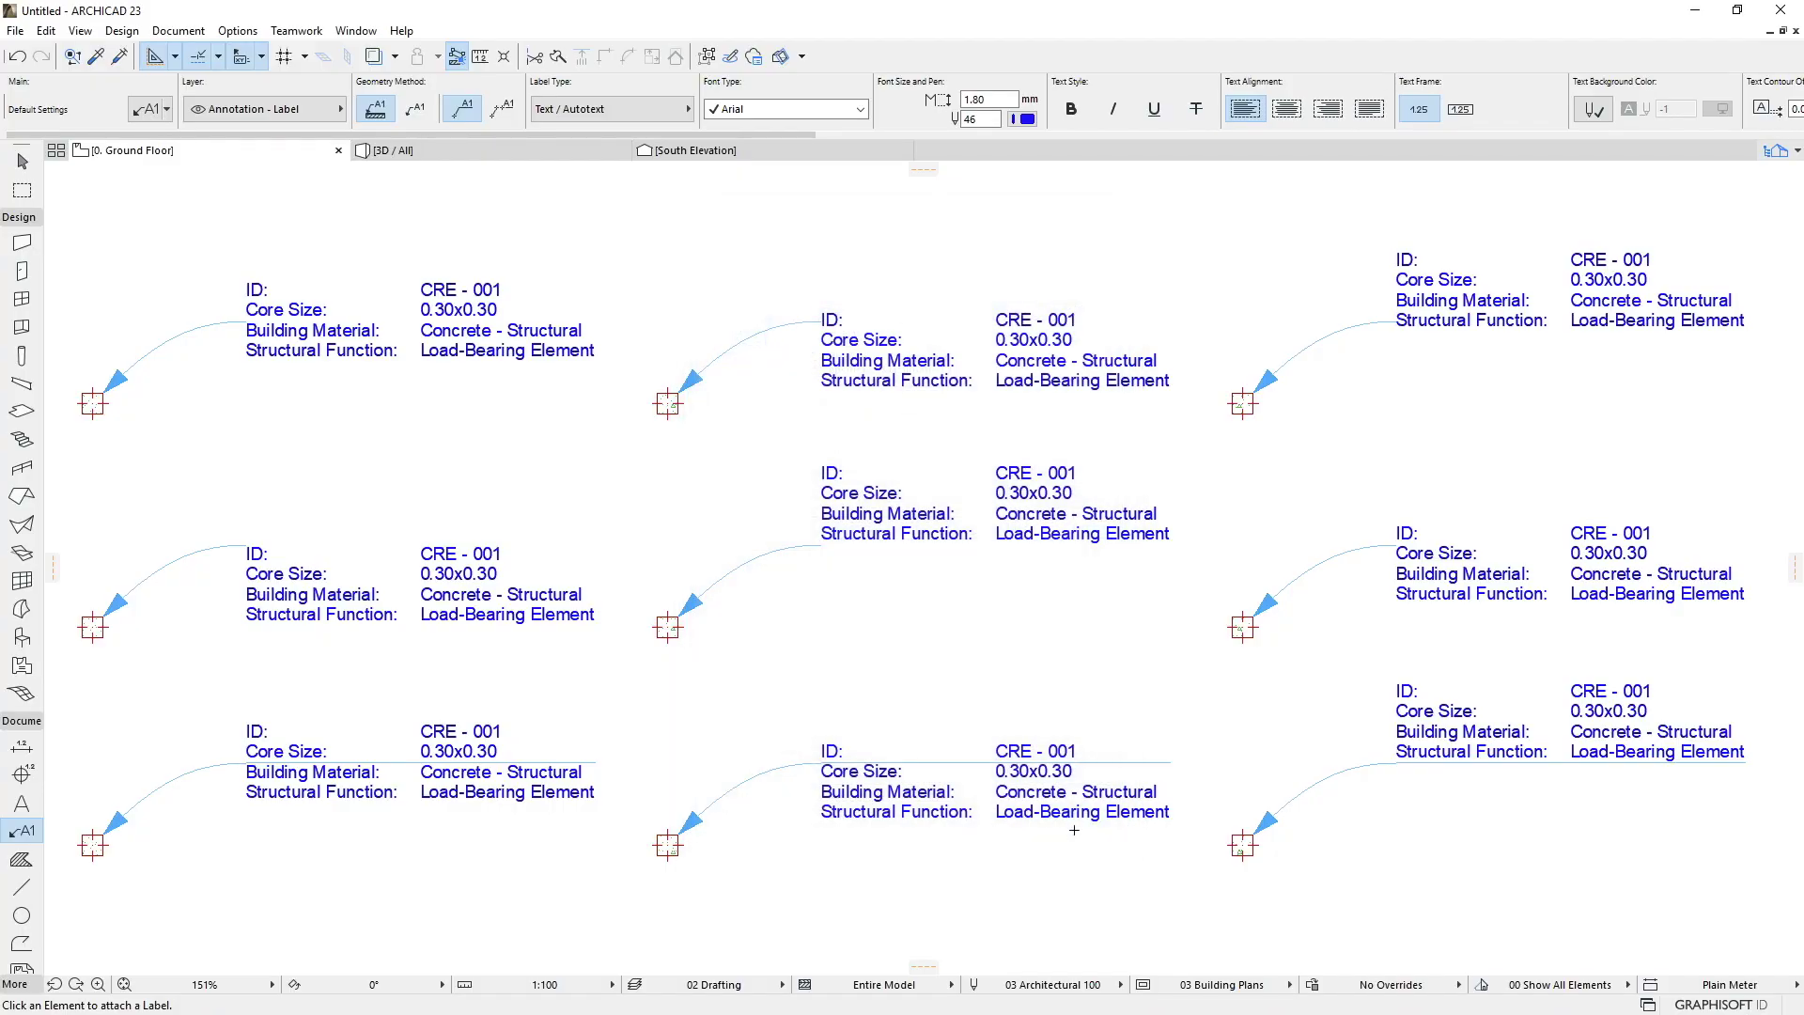
Step: Place a new label on the column and scroll the Info Box to its pointer line settings
scroll(1074, 830, up, 5)
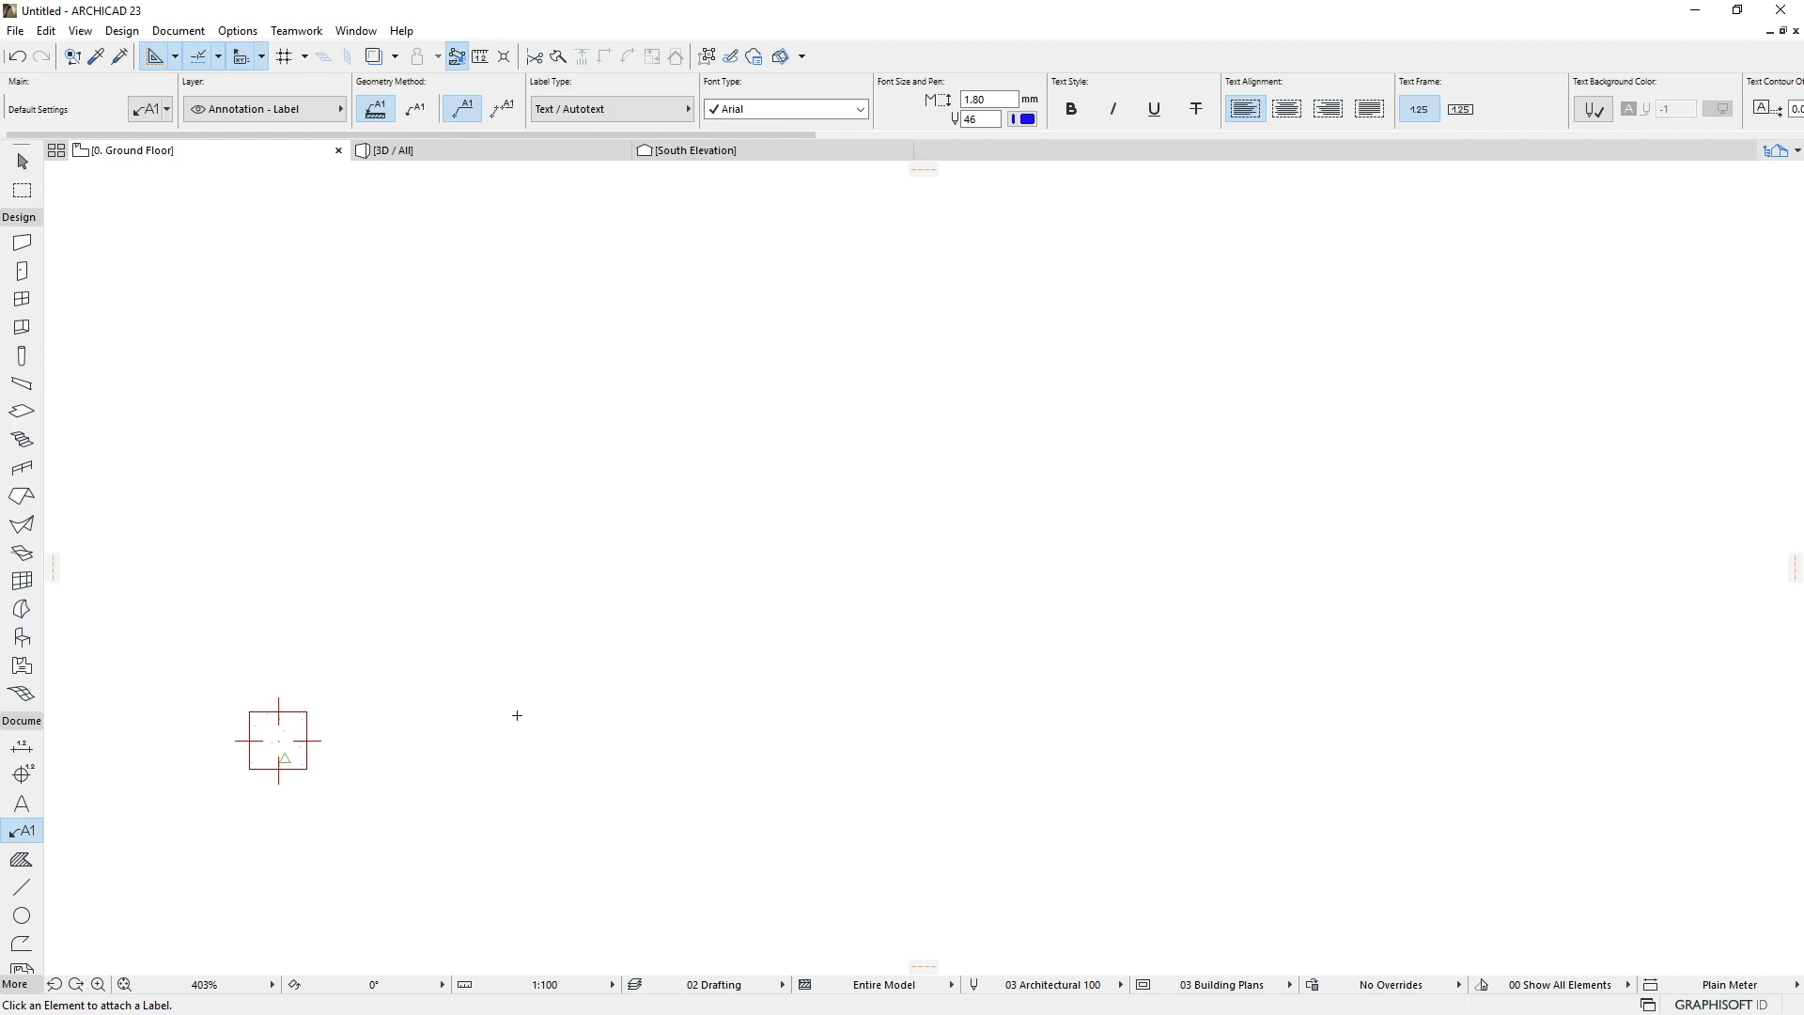
click(306, 712)
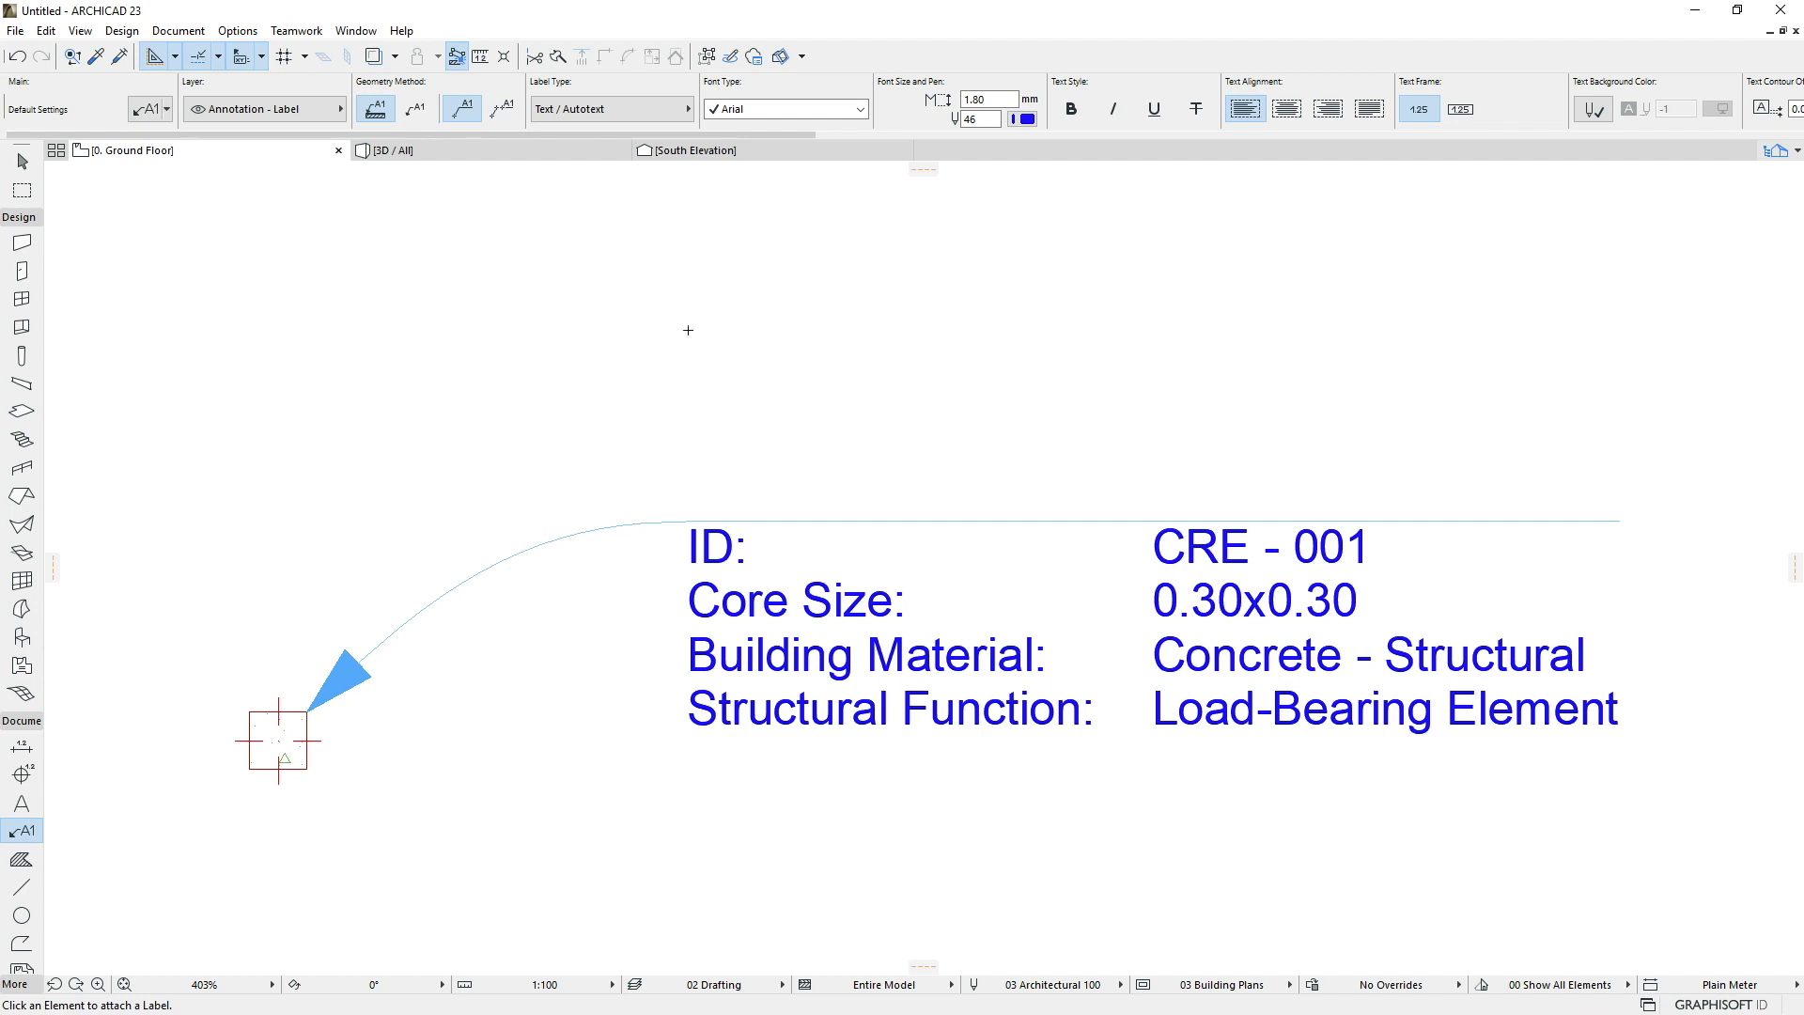
drag(794, 137, 1403, 151)
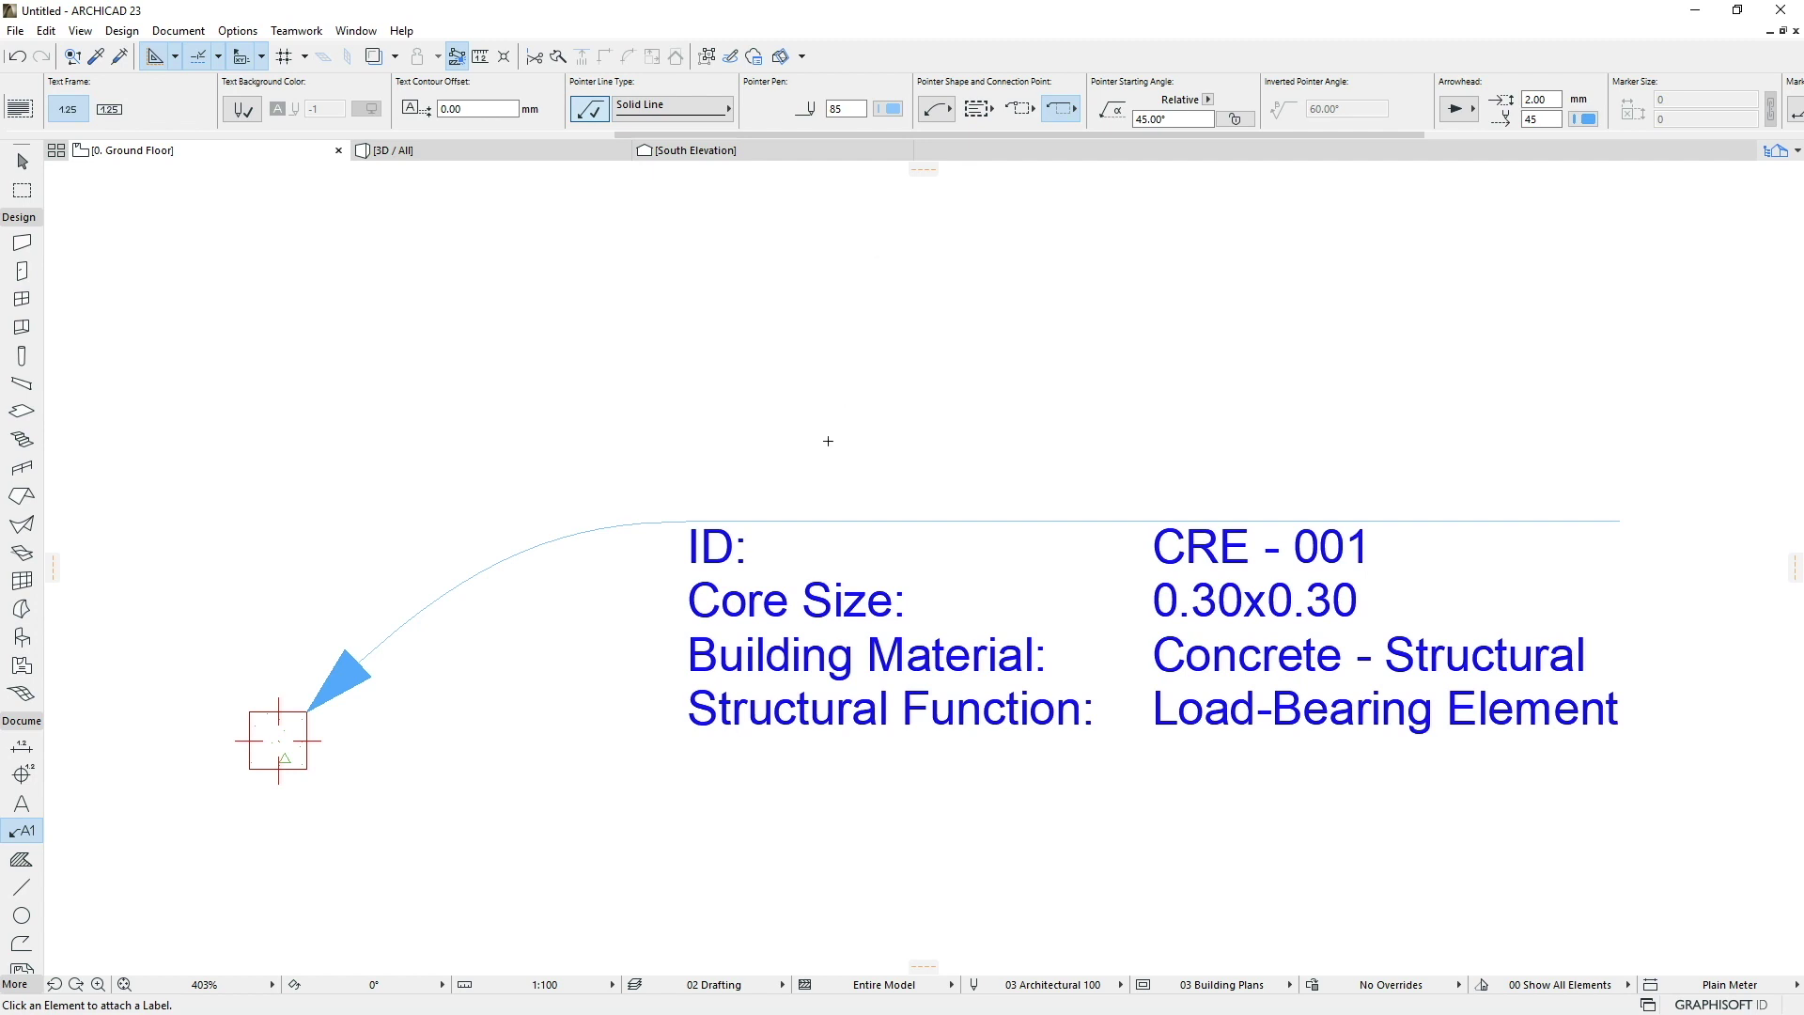
Step: Set the selected label's pointer connection point to the bottom corner after trying the middle one
shift+click(799, 531)
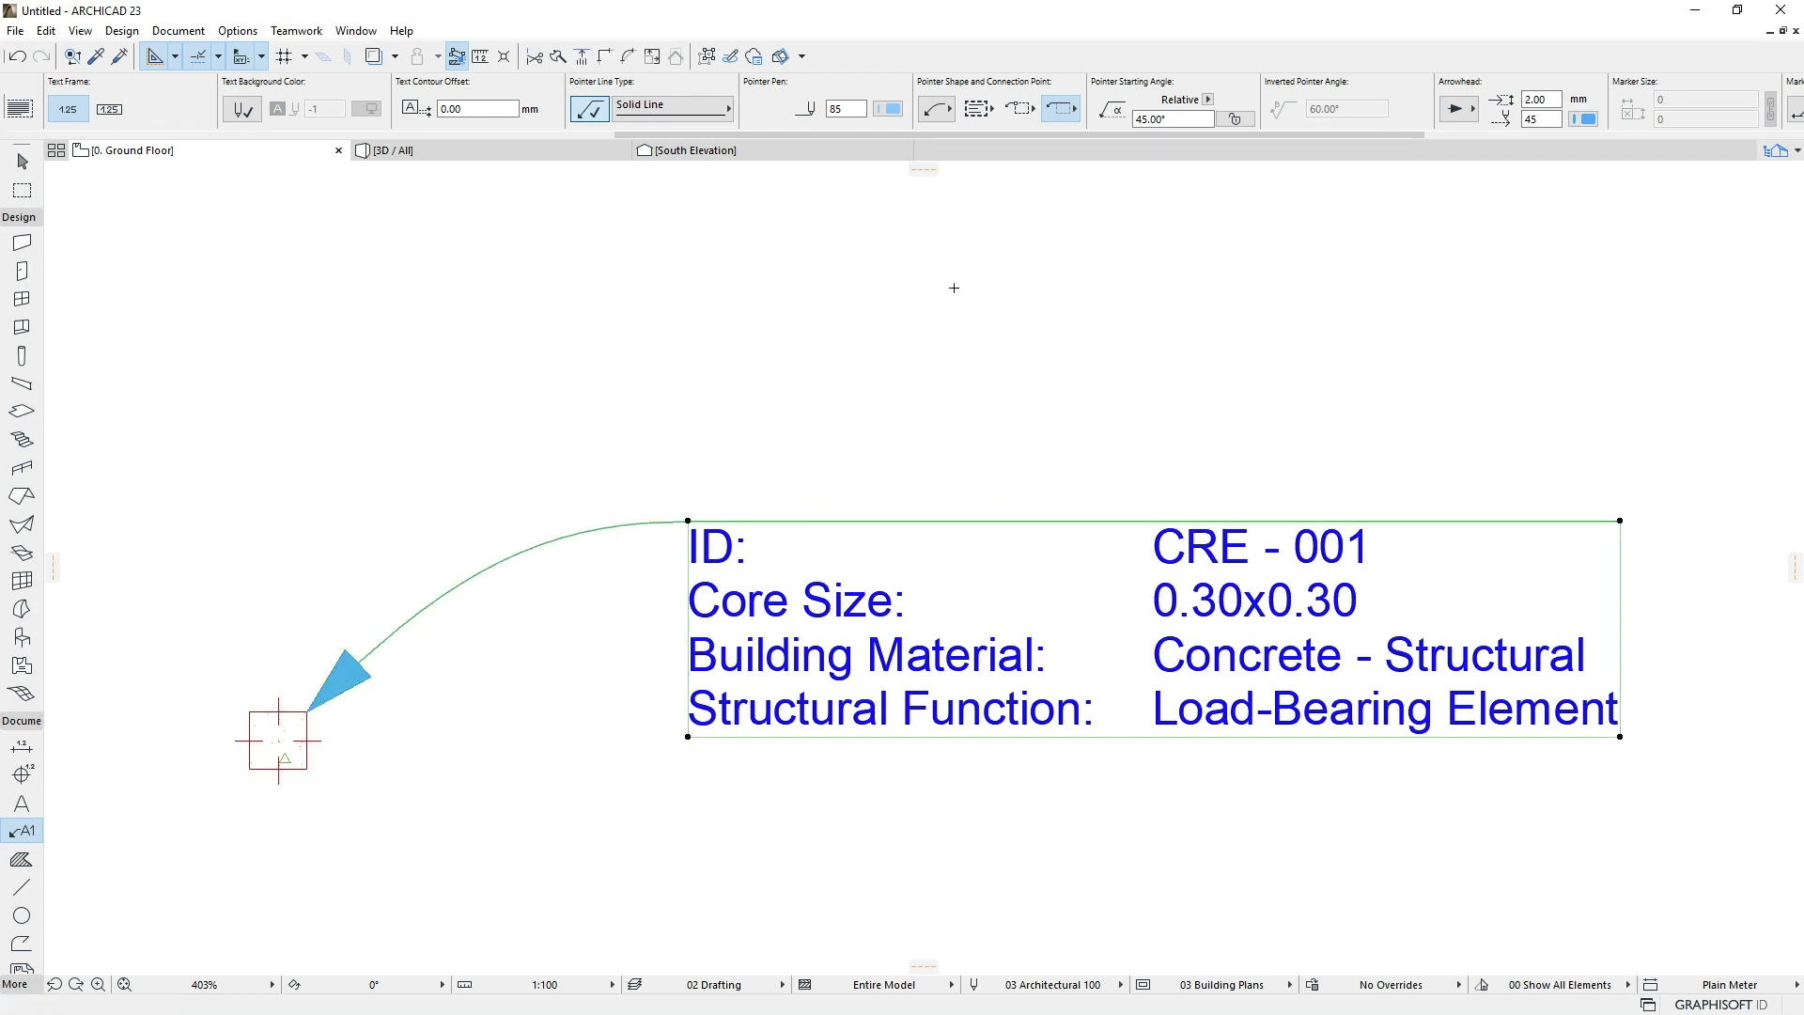
click(1025, 116)
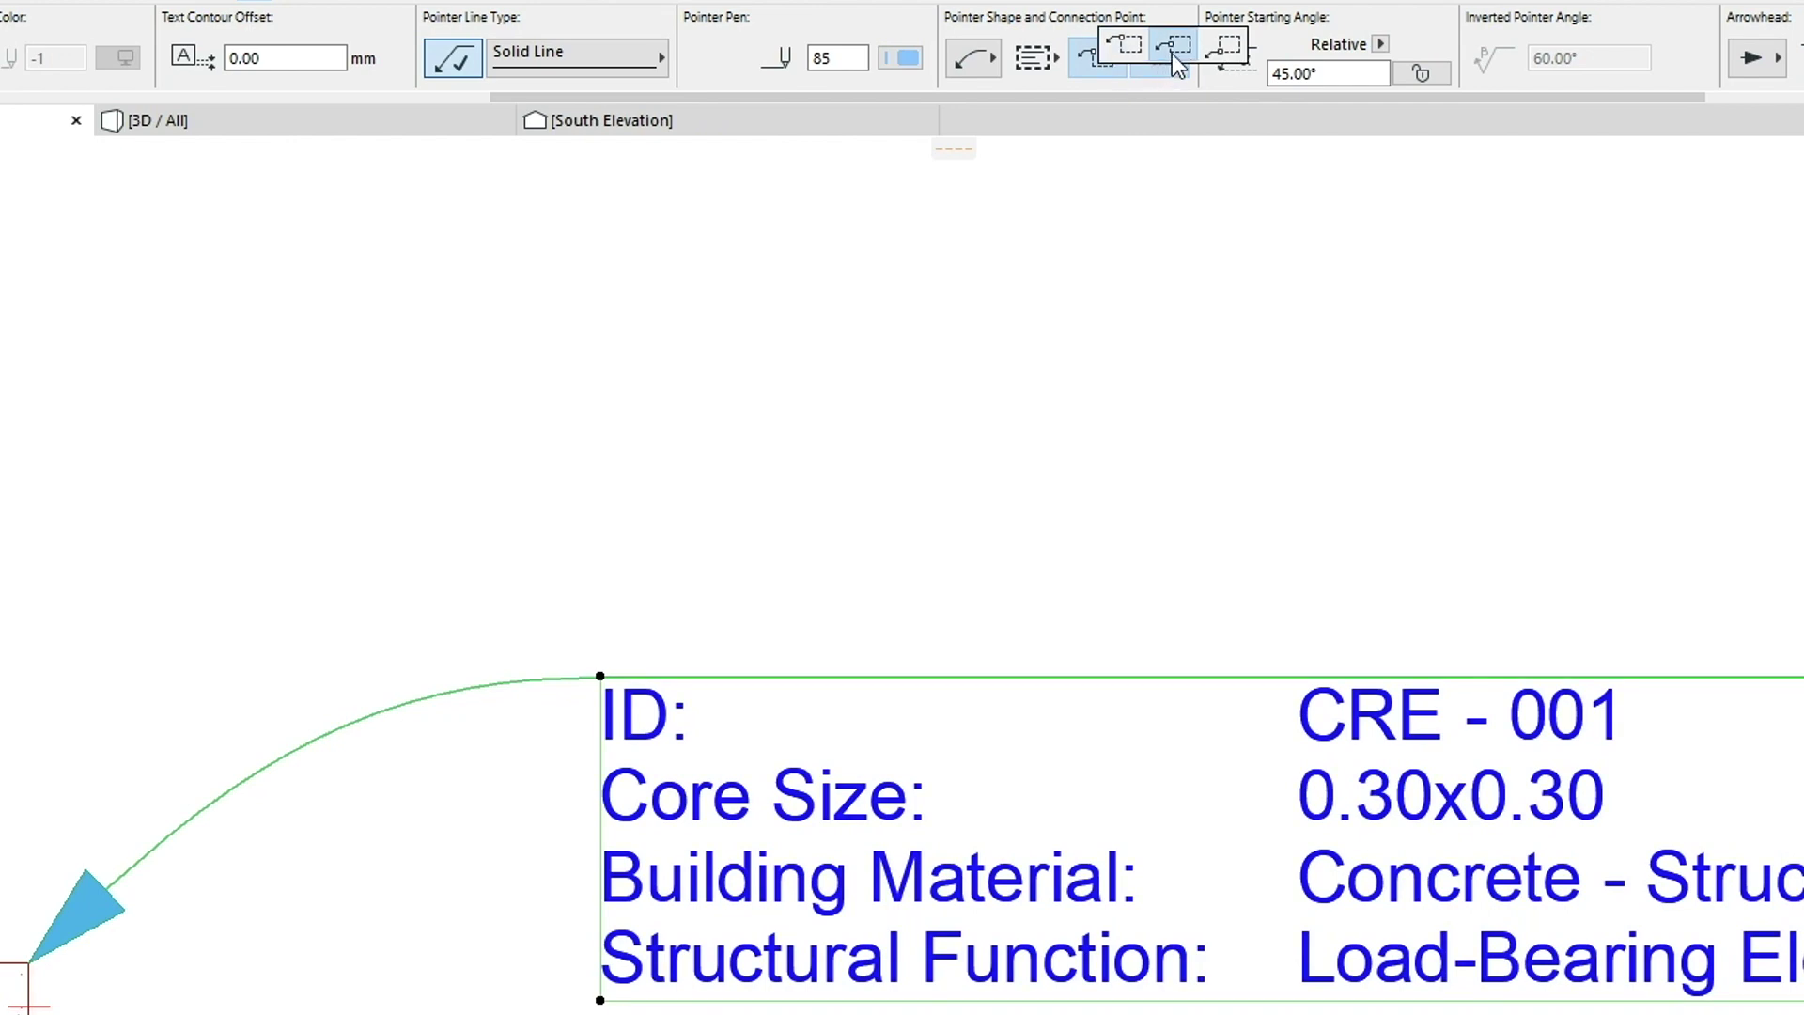
click(1174, 52)
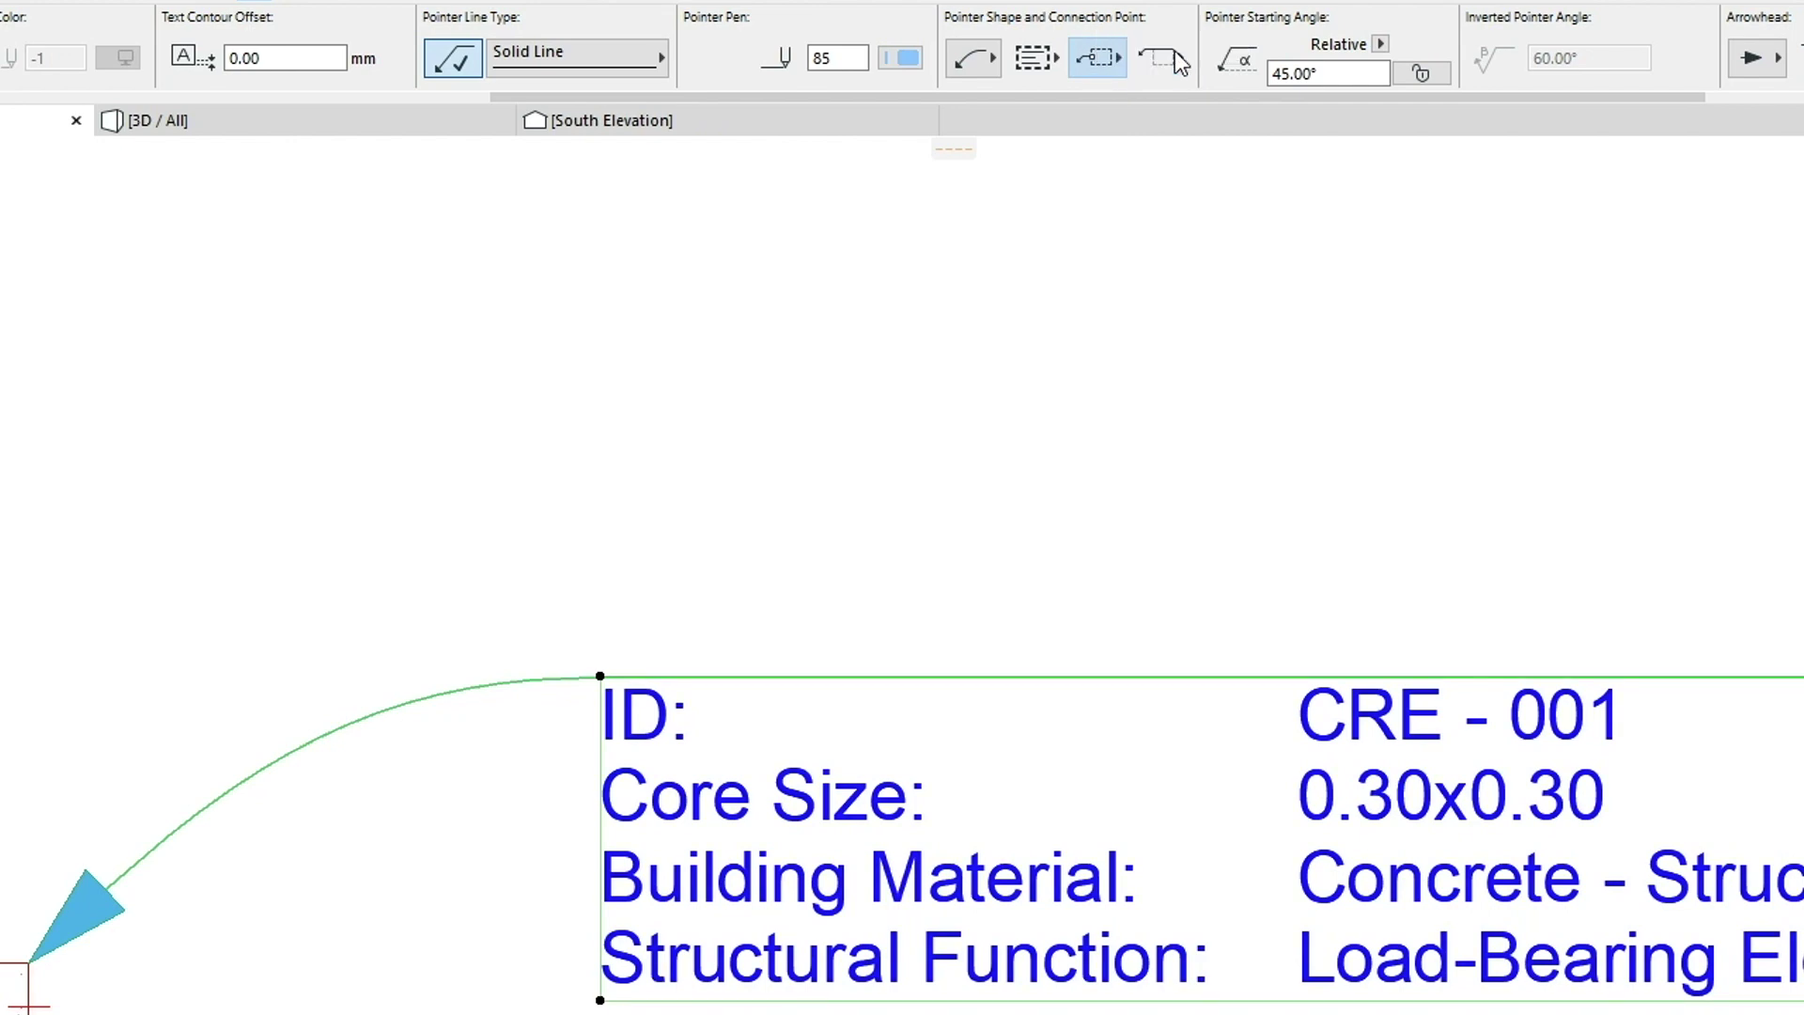
click(1107, 60)
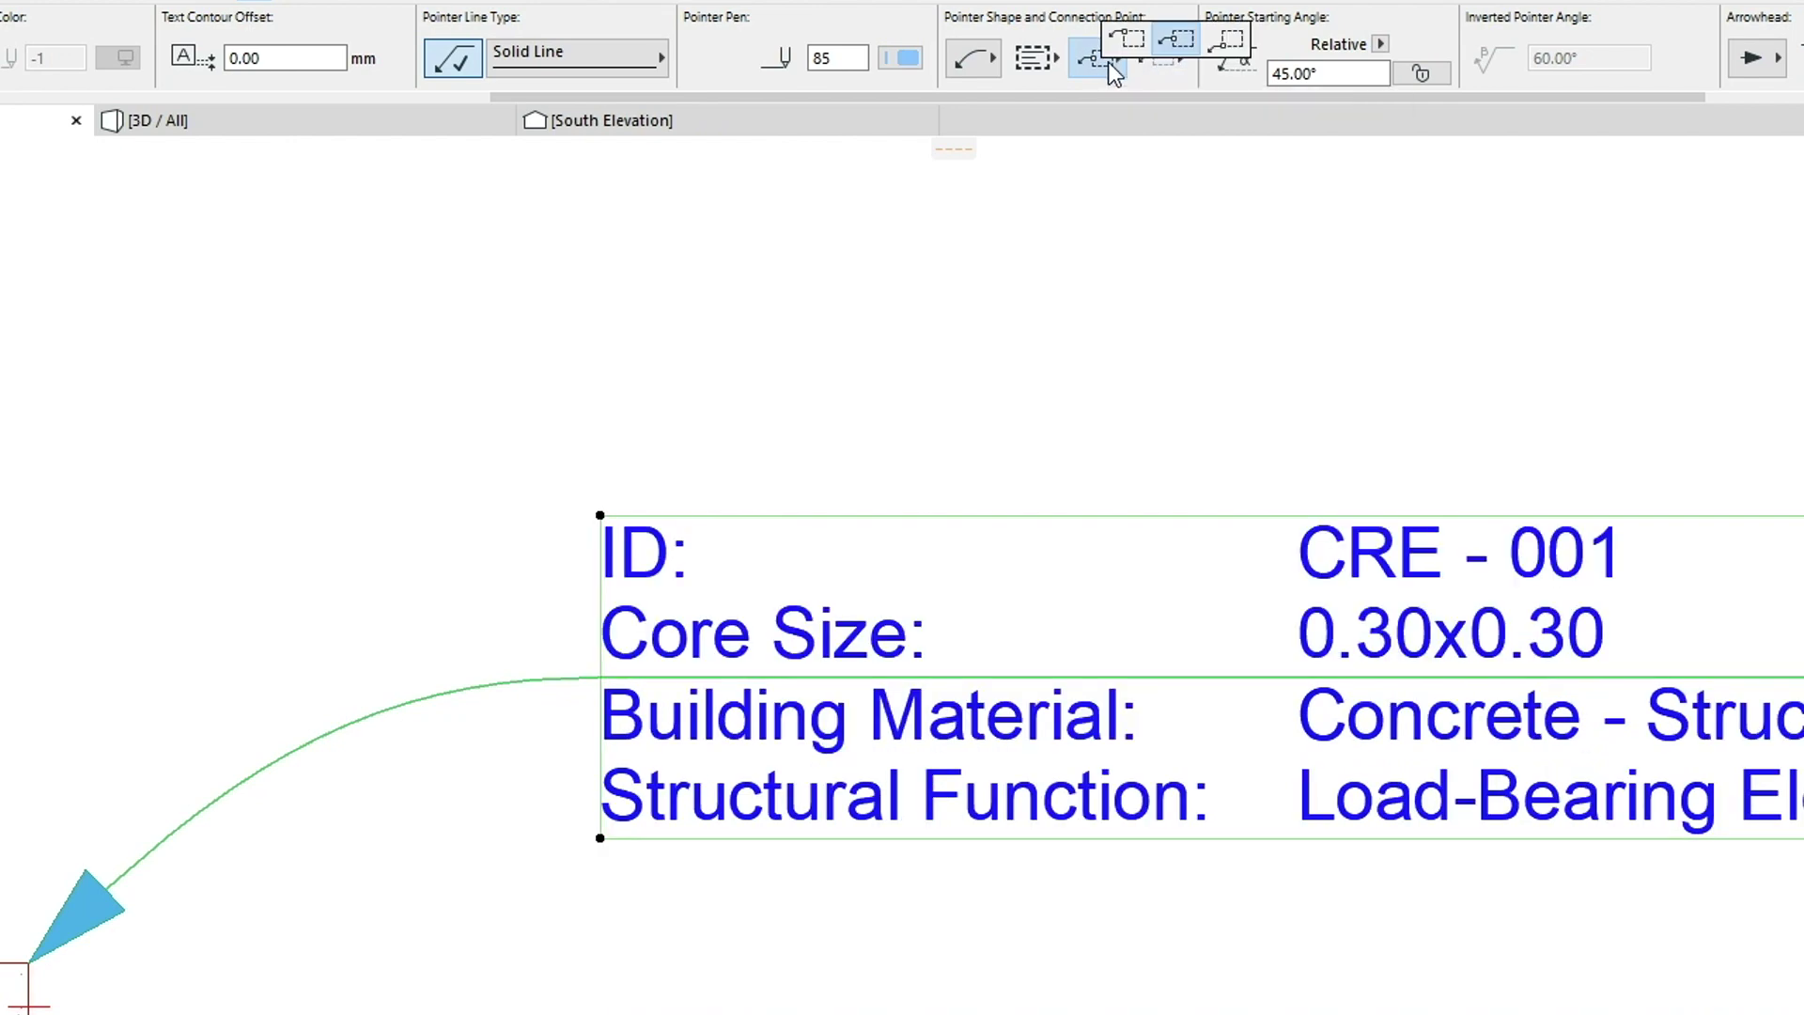
click(1225, 41)
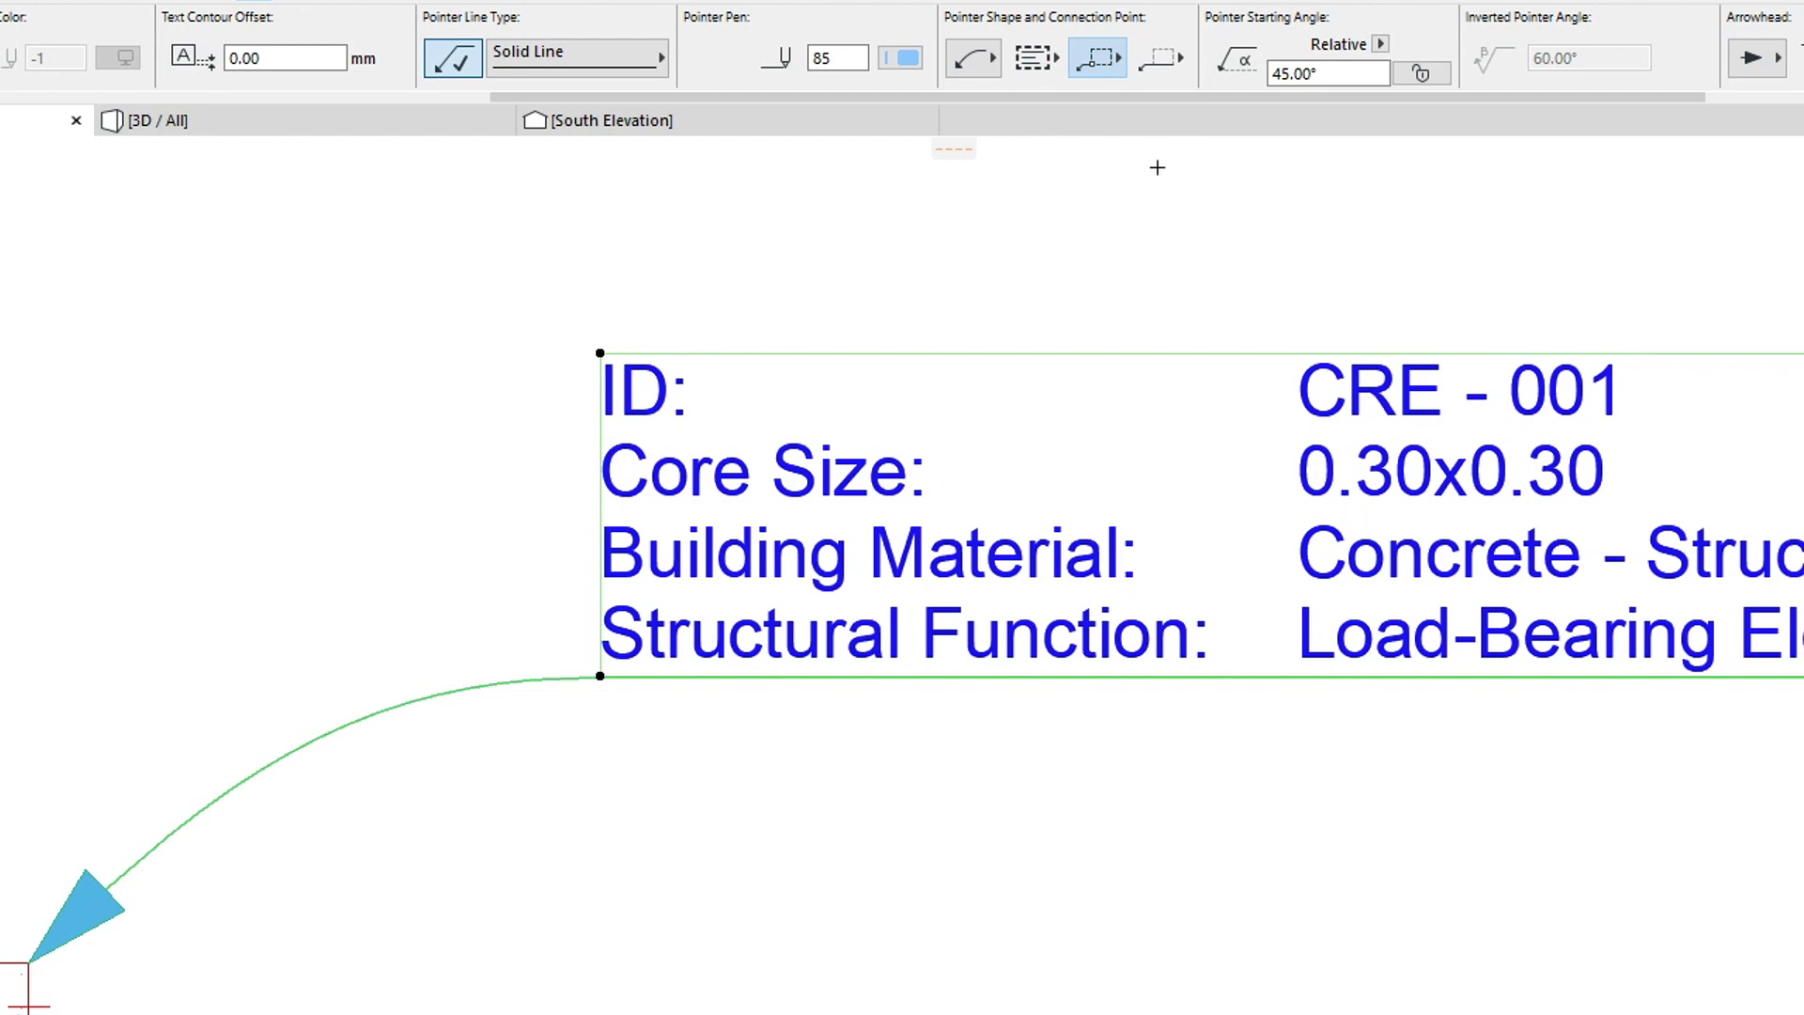
Step: Try the first-row, bottom-row and underline connections for the label's pointer, then preview
click(1022, 69)
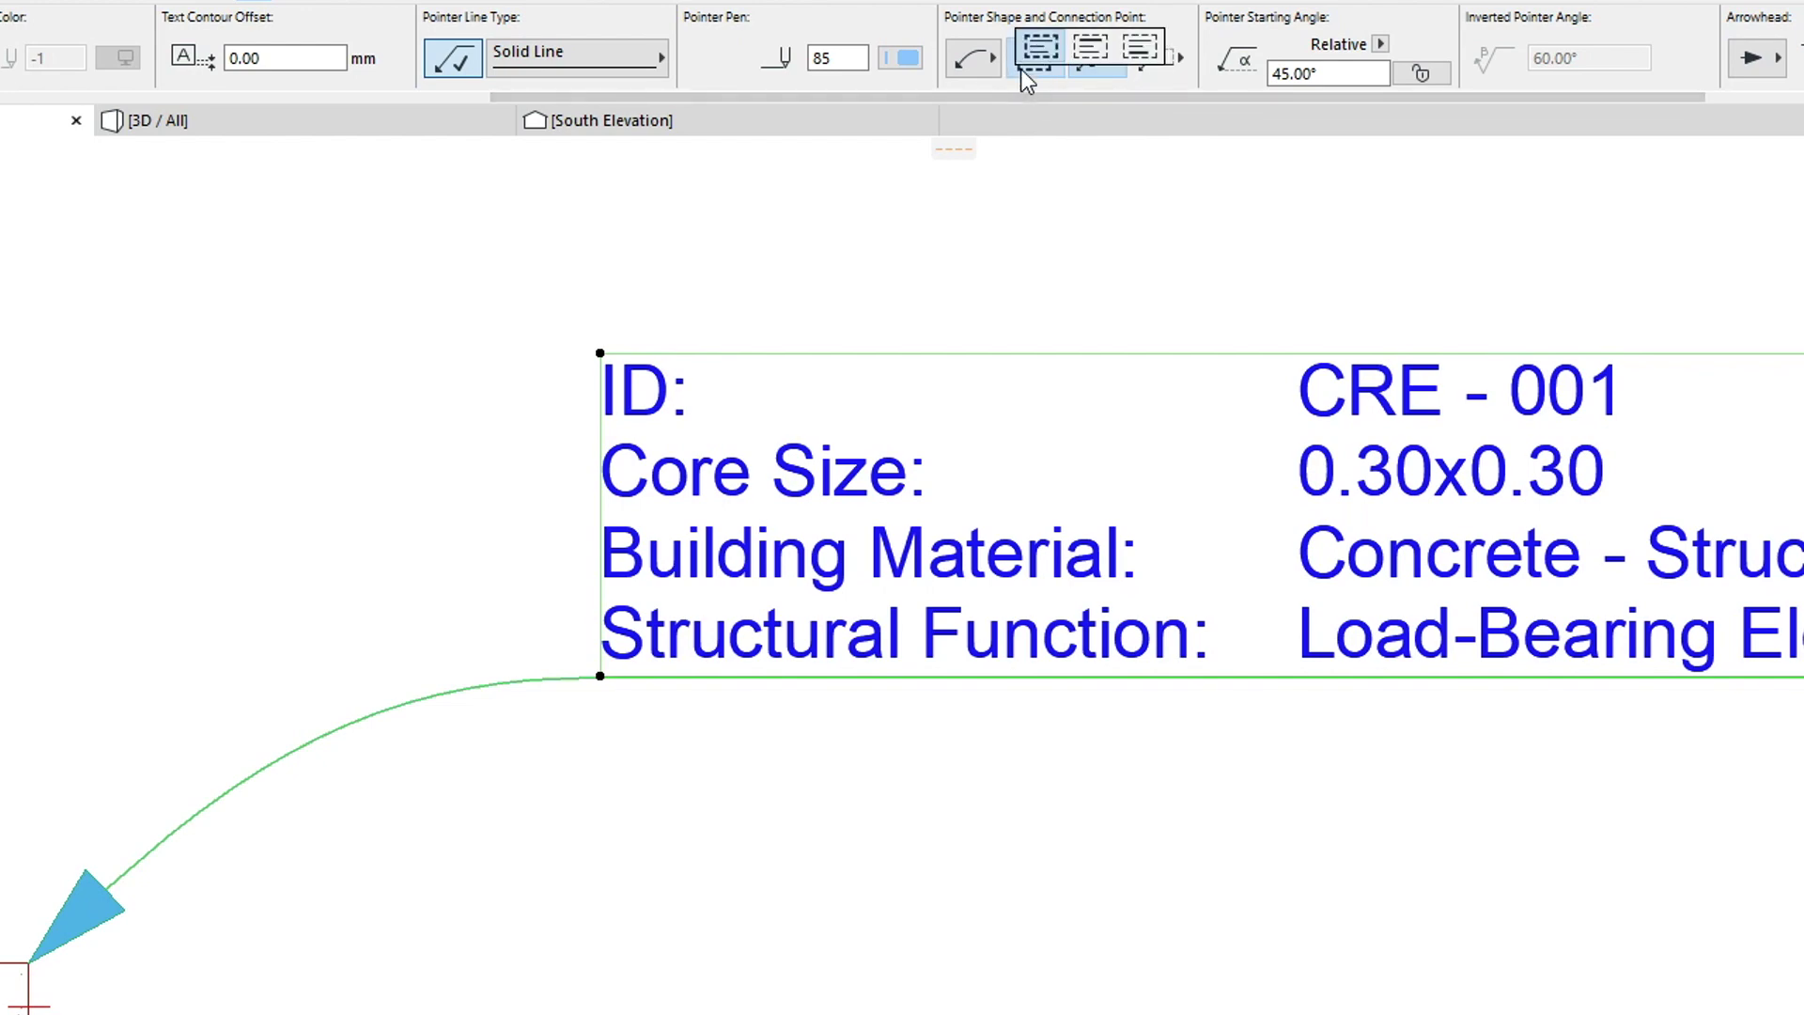
click(1047, 53)
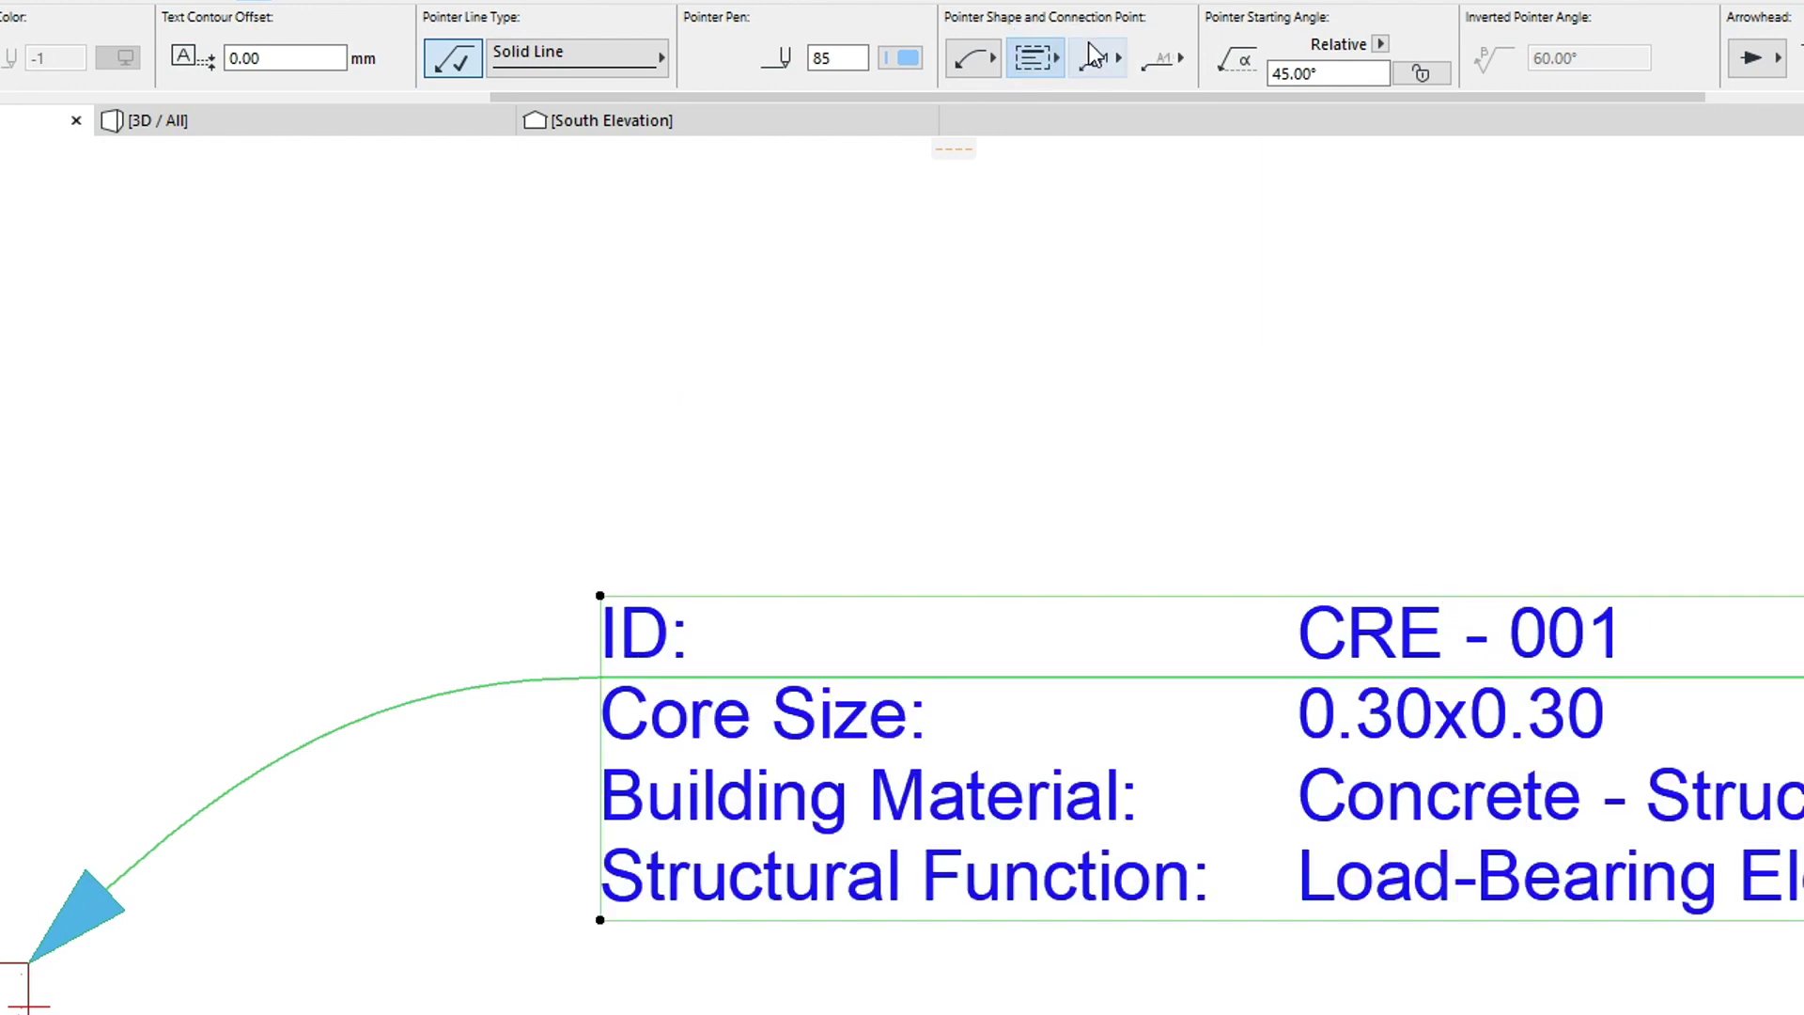
click(1043, 60)
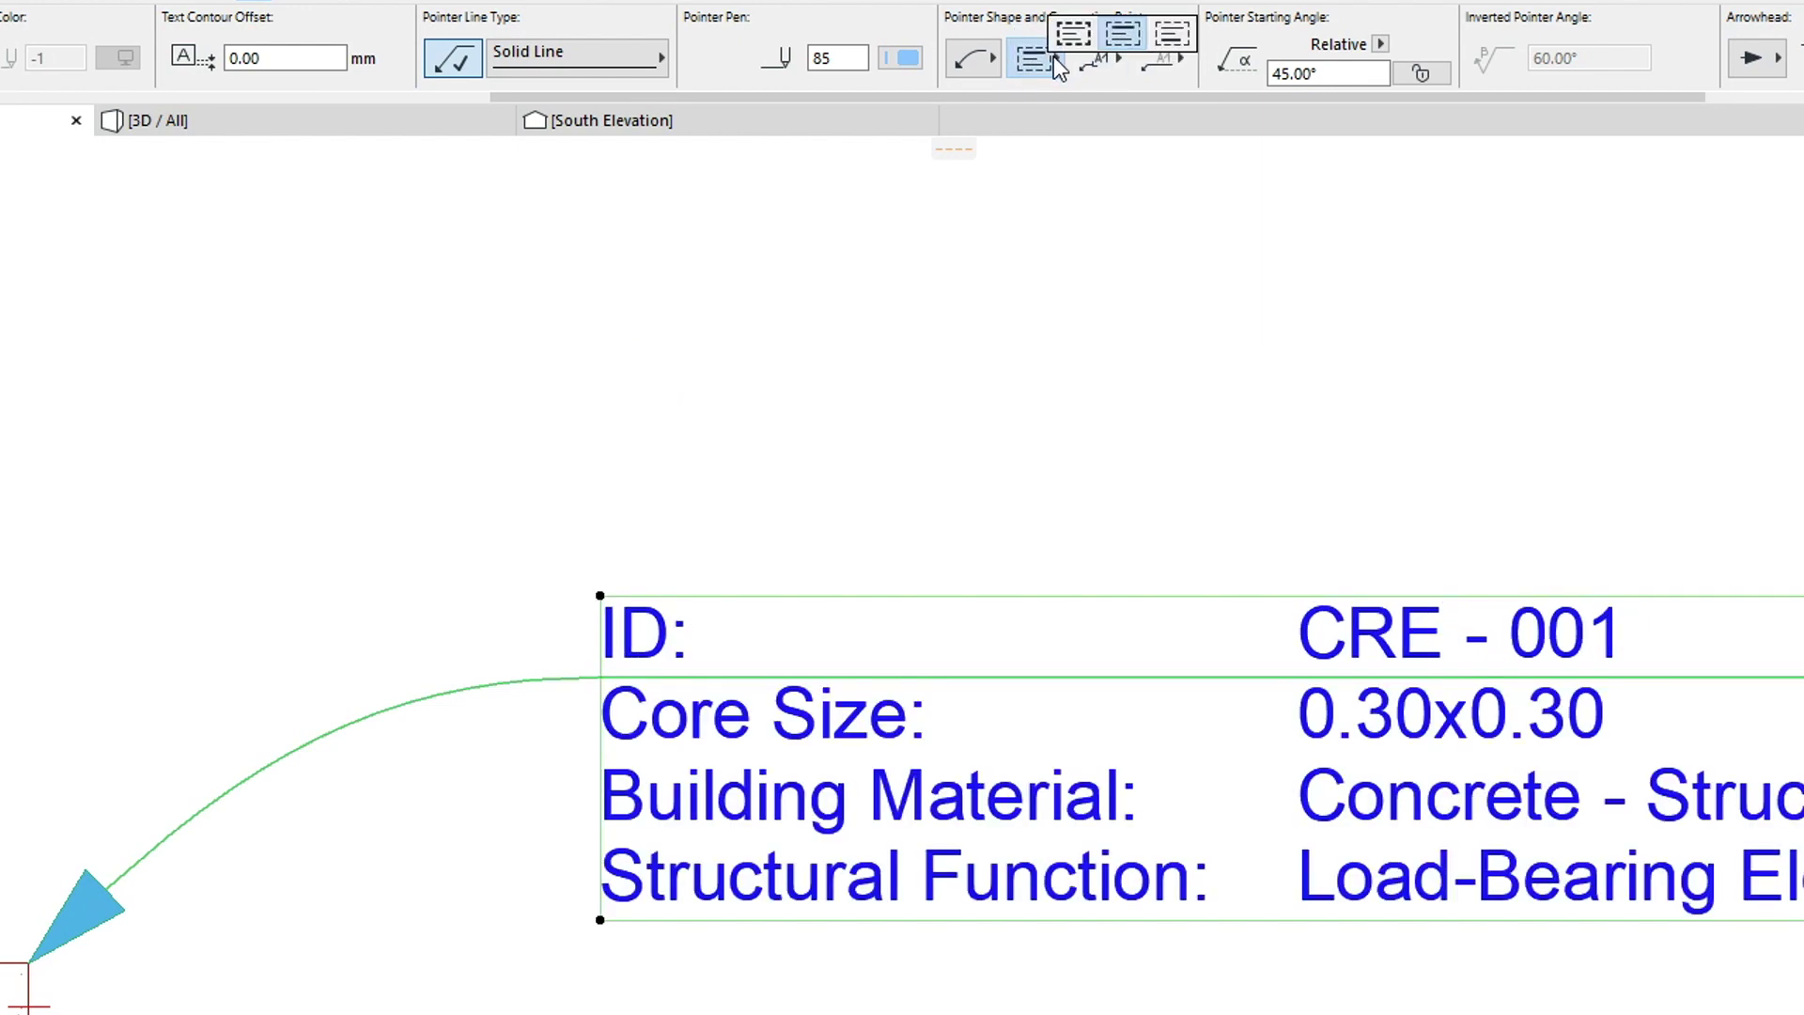
click(1175, 26)
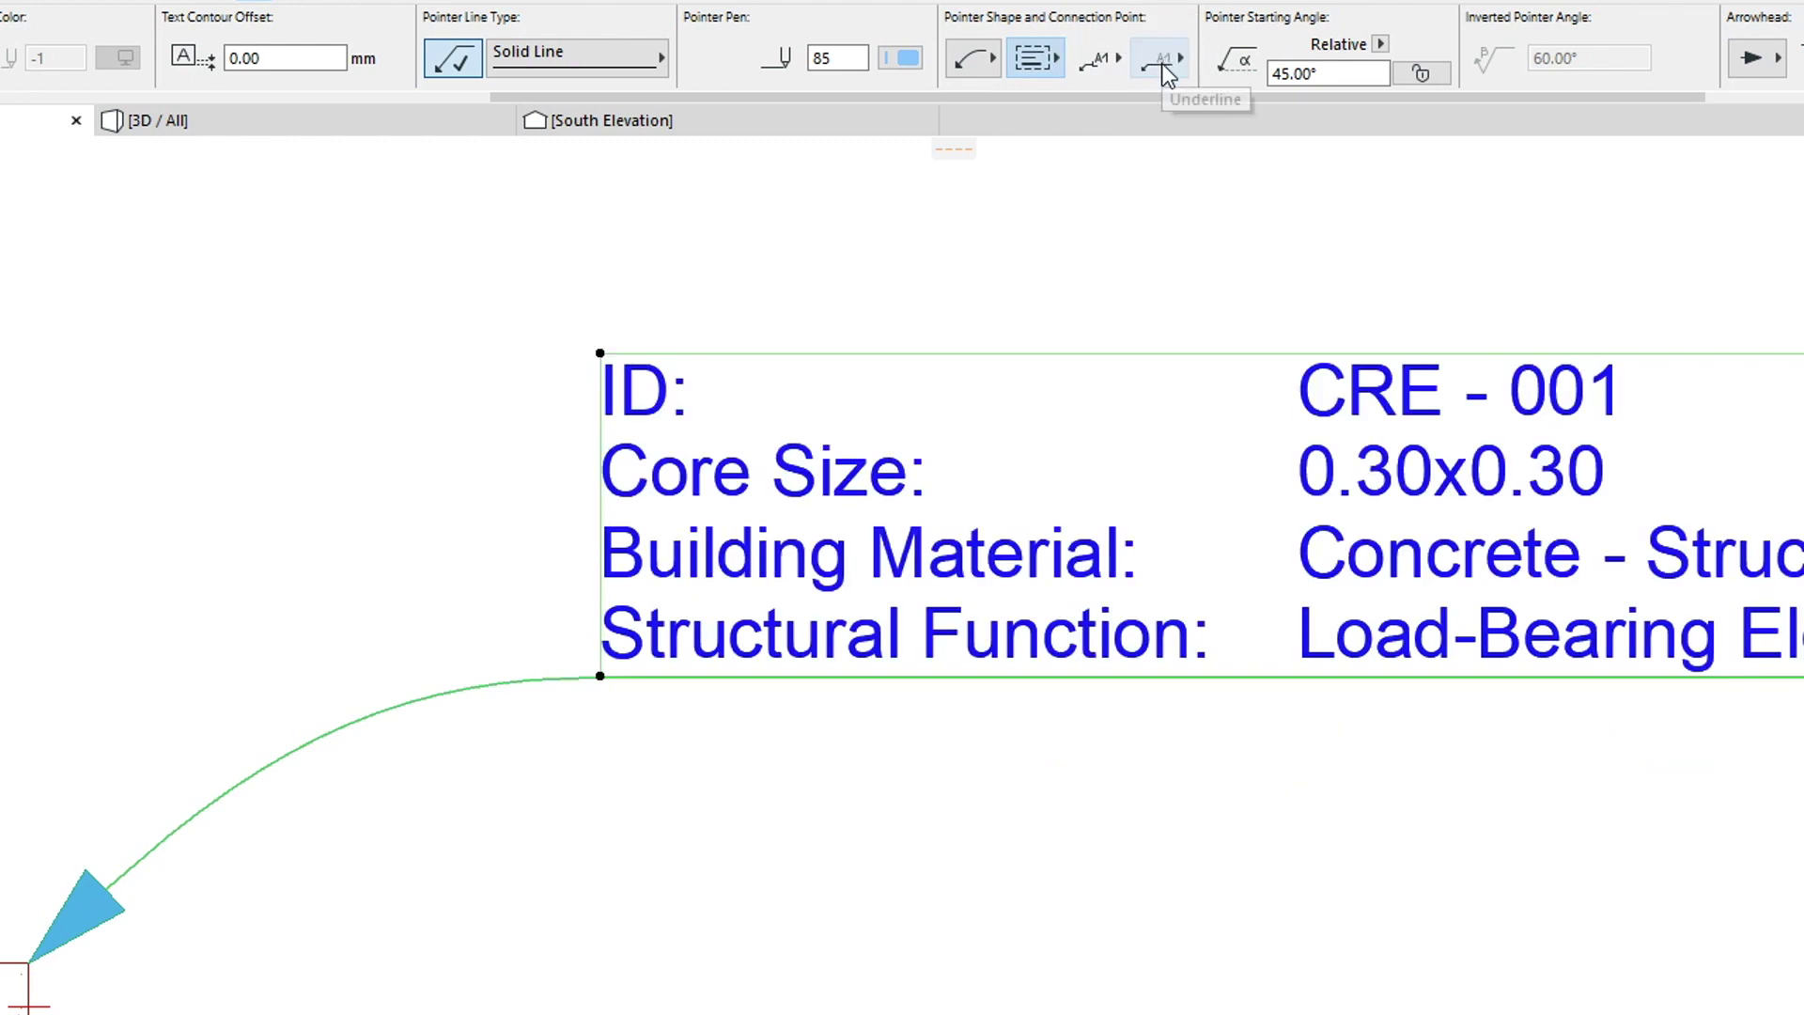
click(1163, 62)
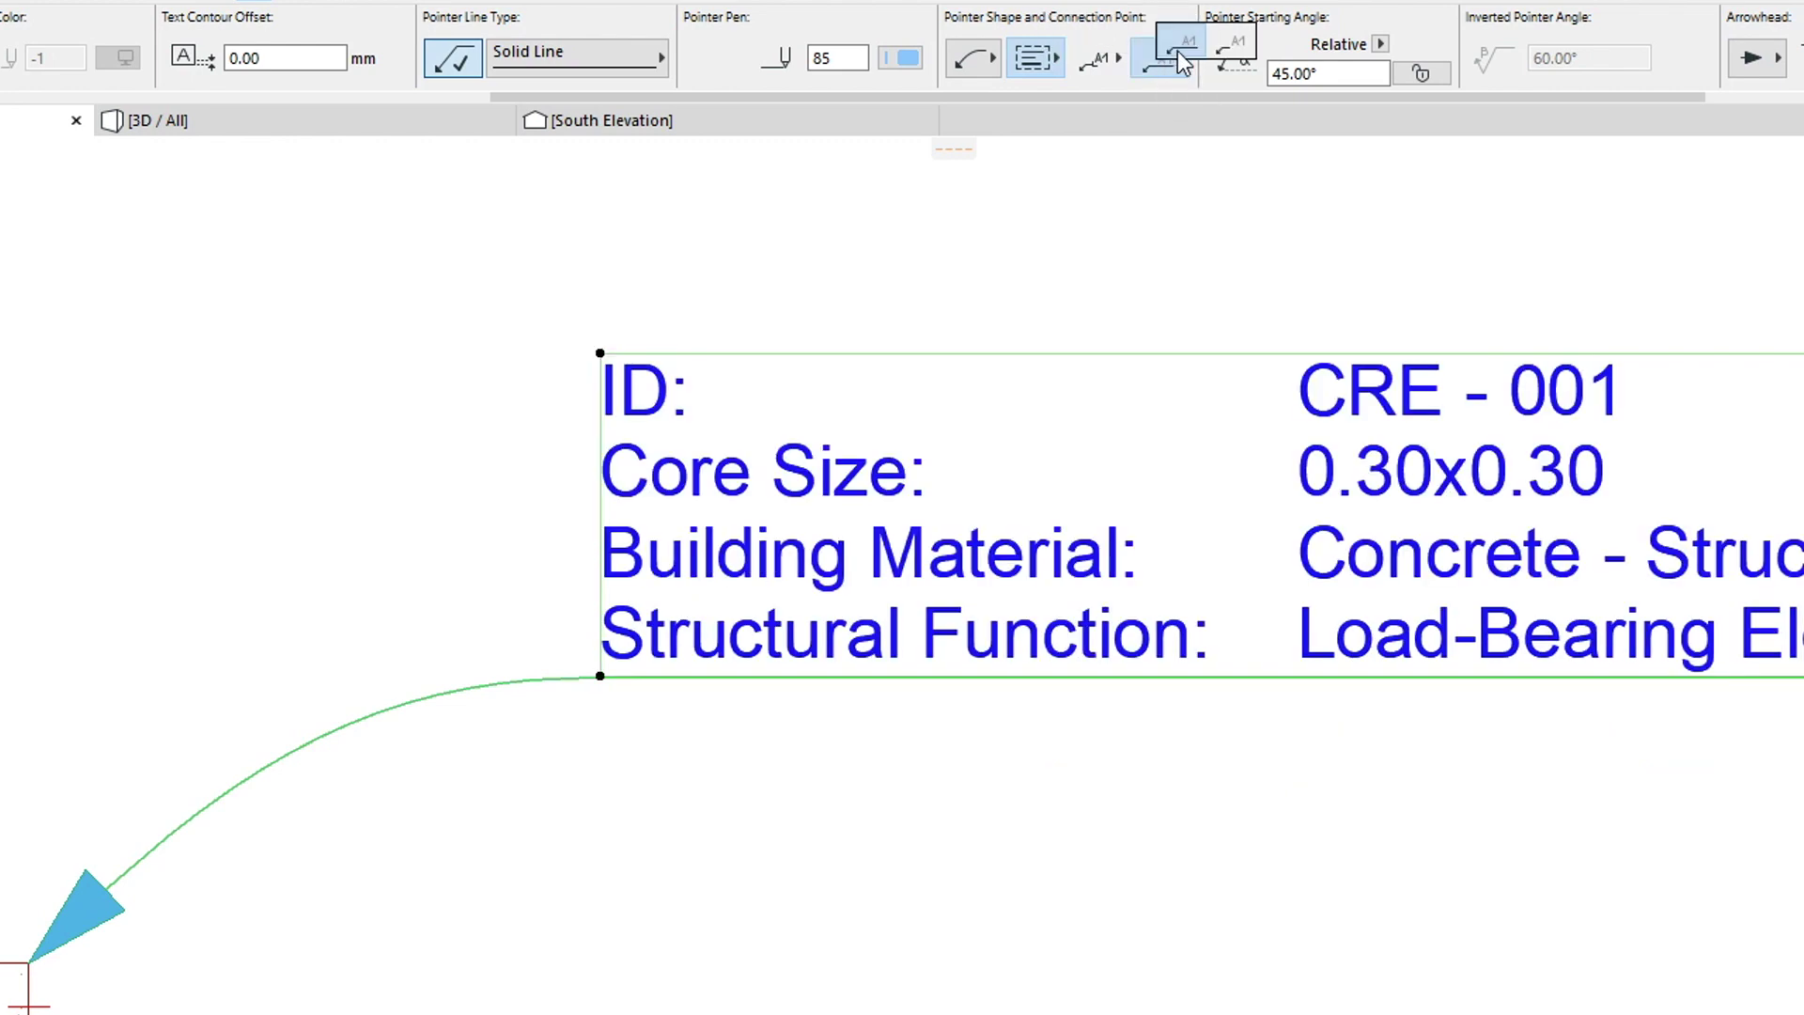
click(1229, 47)
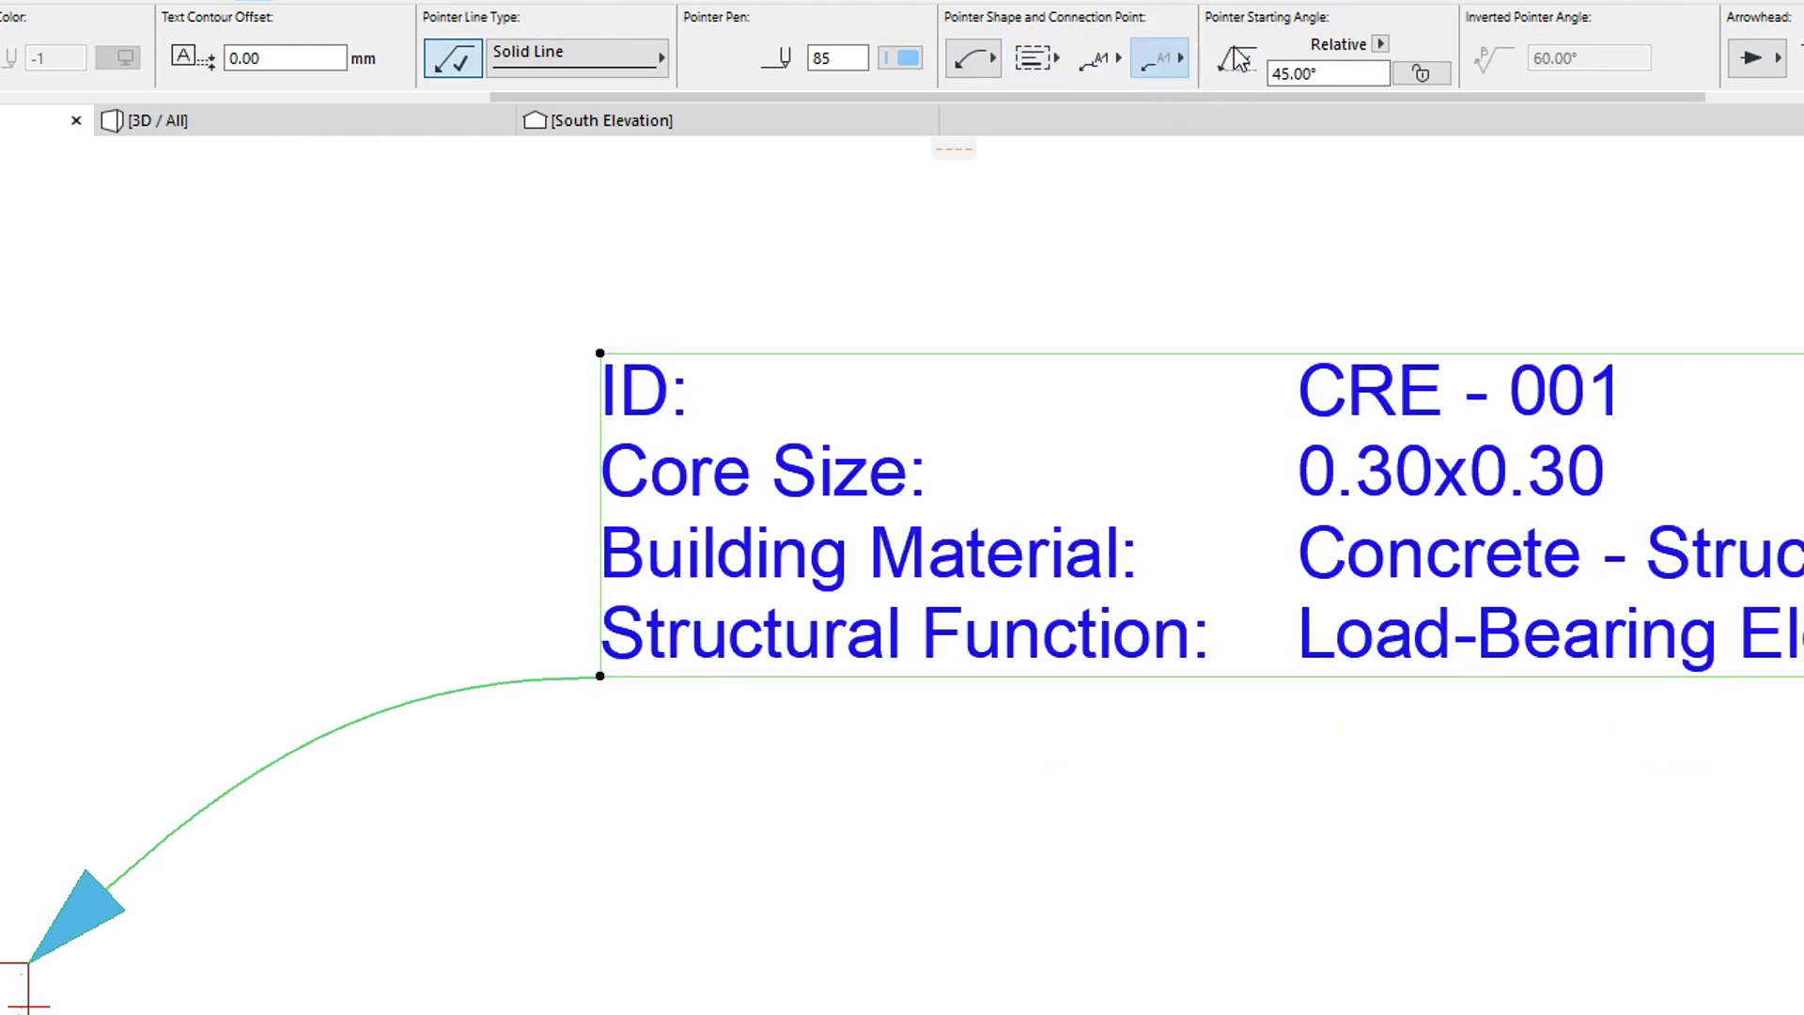
click(1208, 184)
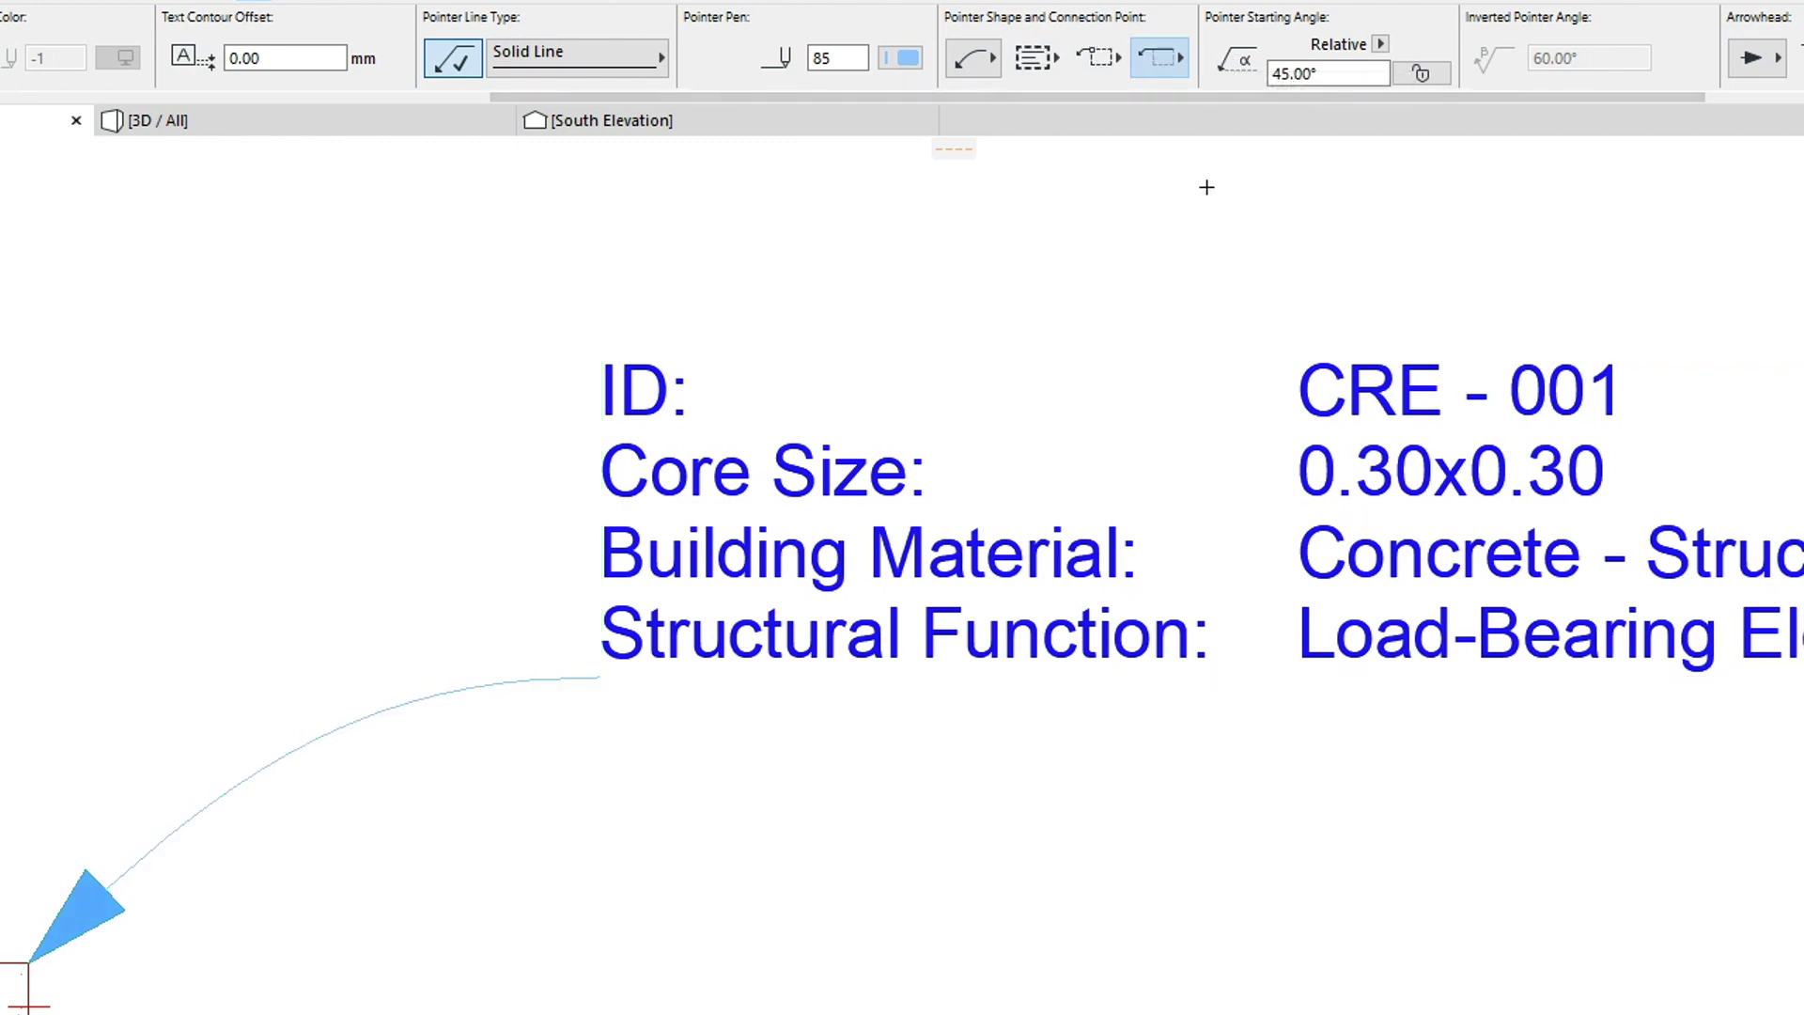
Step: Extend the label's pointer line as an underline along its bottom row and check the result
click(1110, 428)
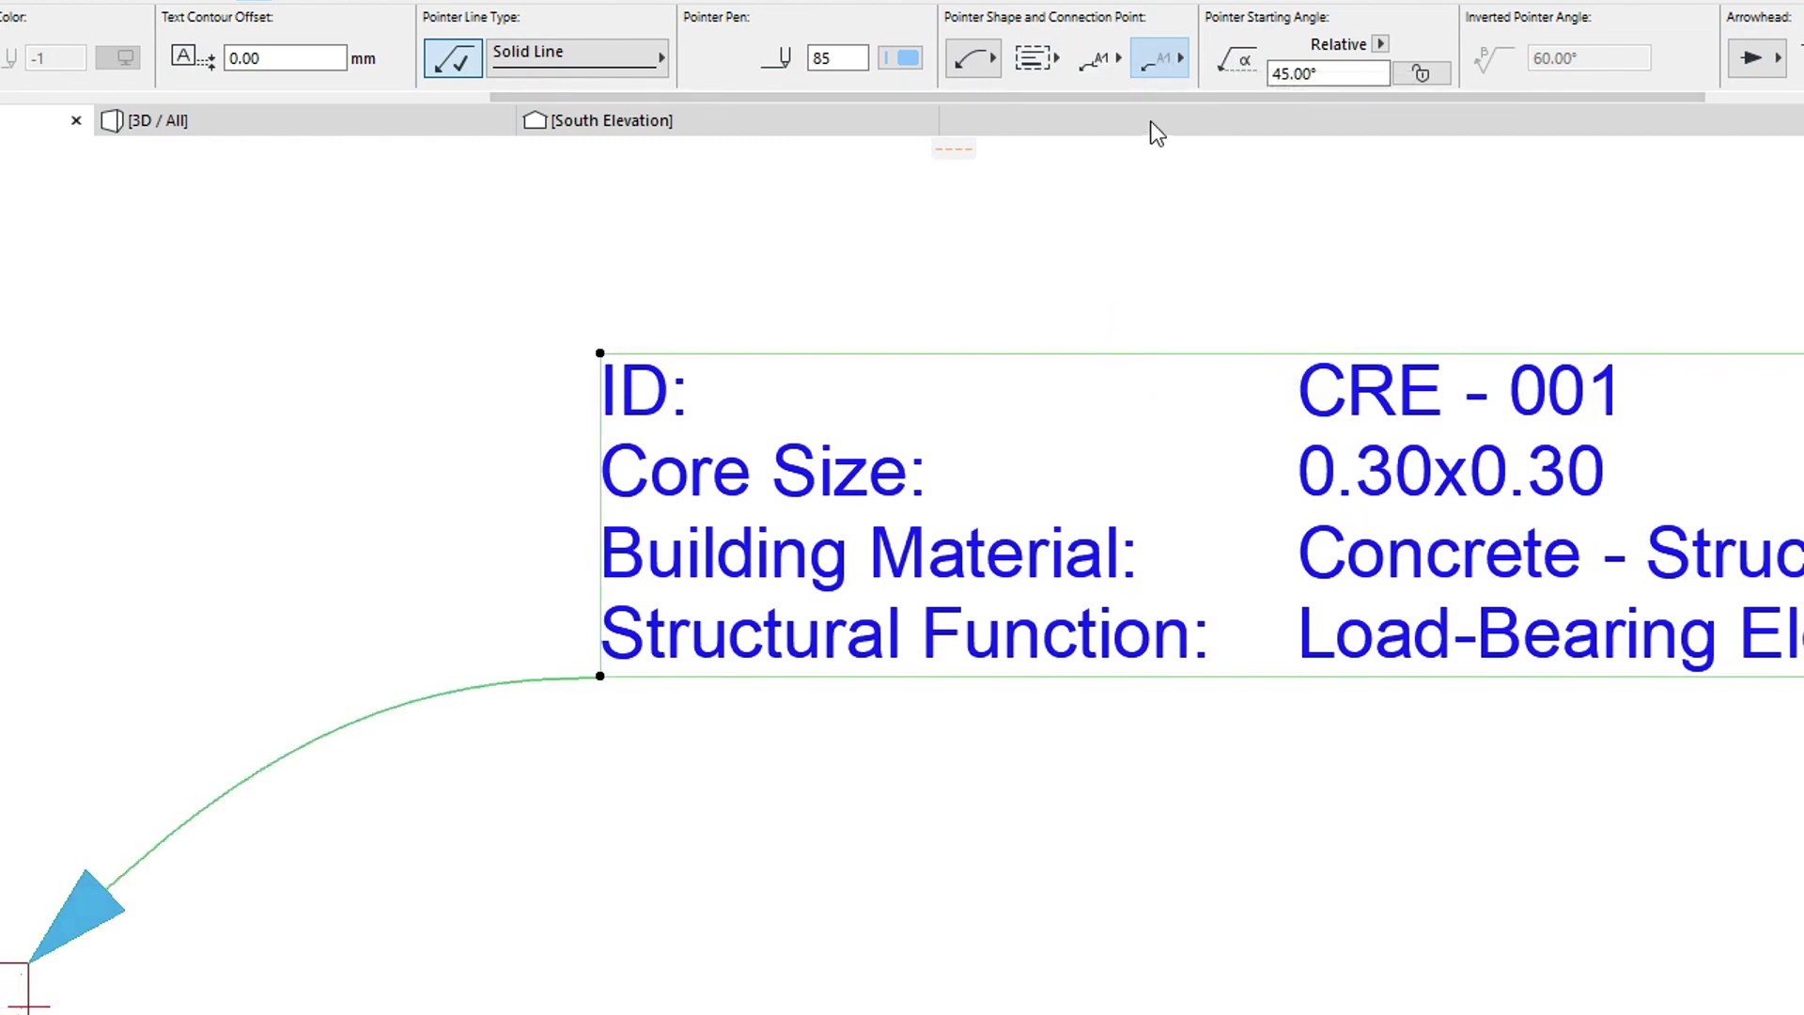
click(1166, 68)
click(1176, 56)
click(1161, 241)
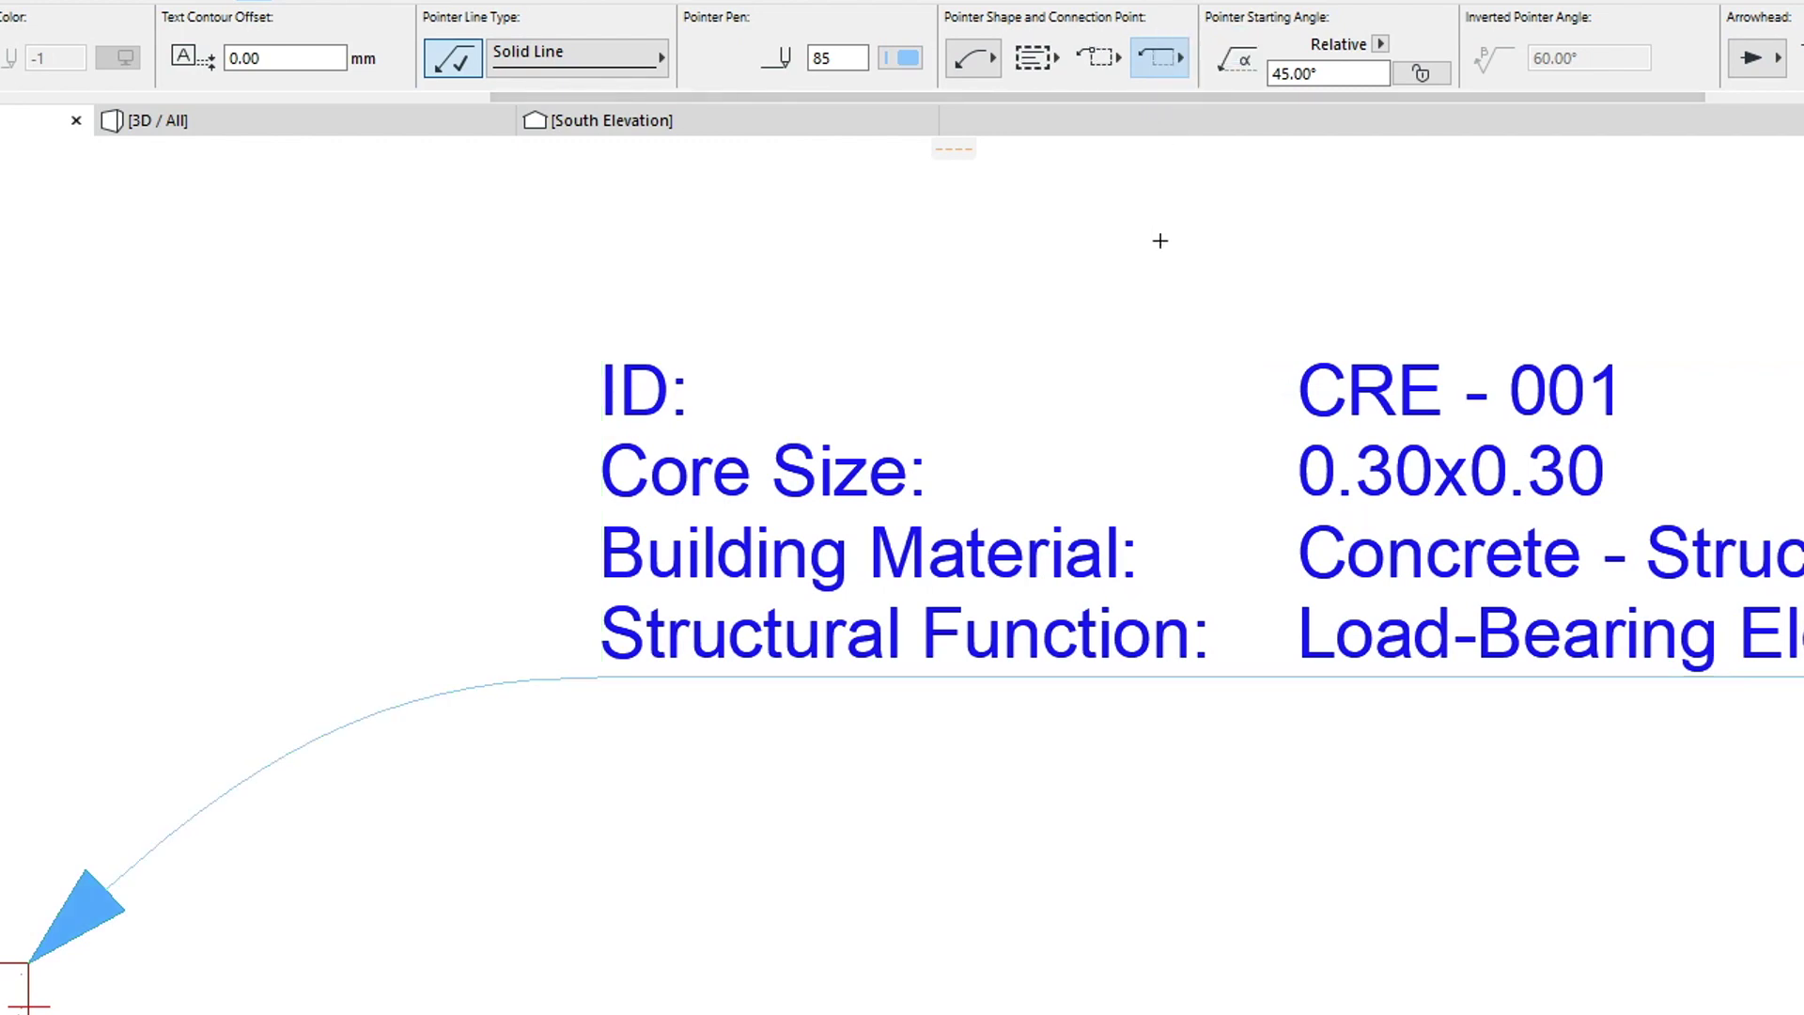
Step: Delete the Structural Function row from the column label's text
click(1152, 443)
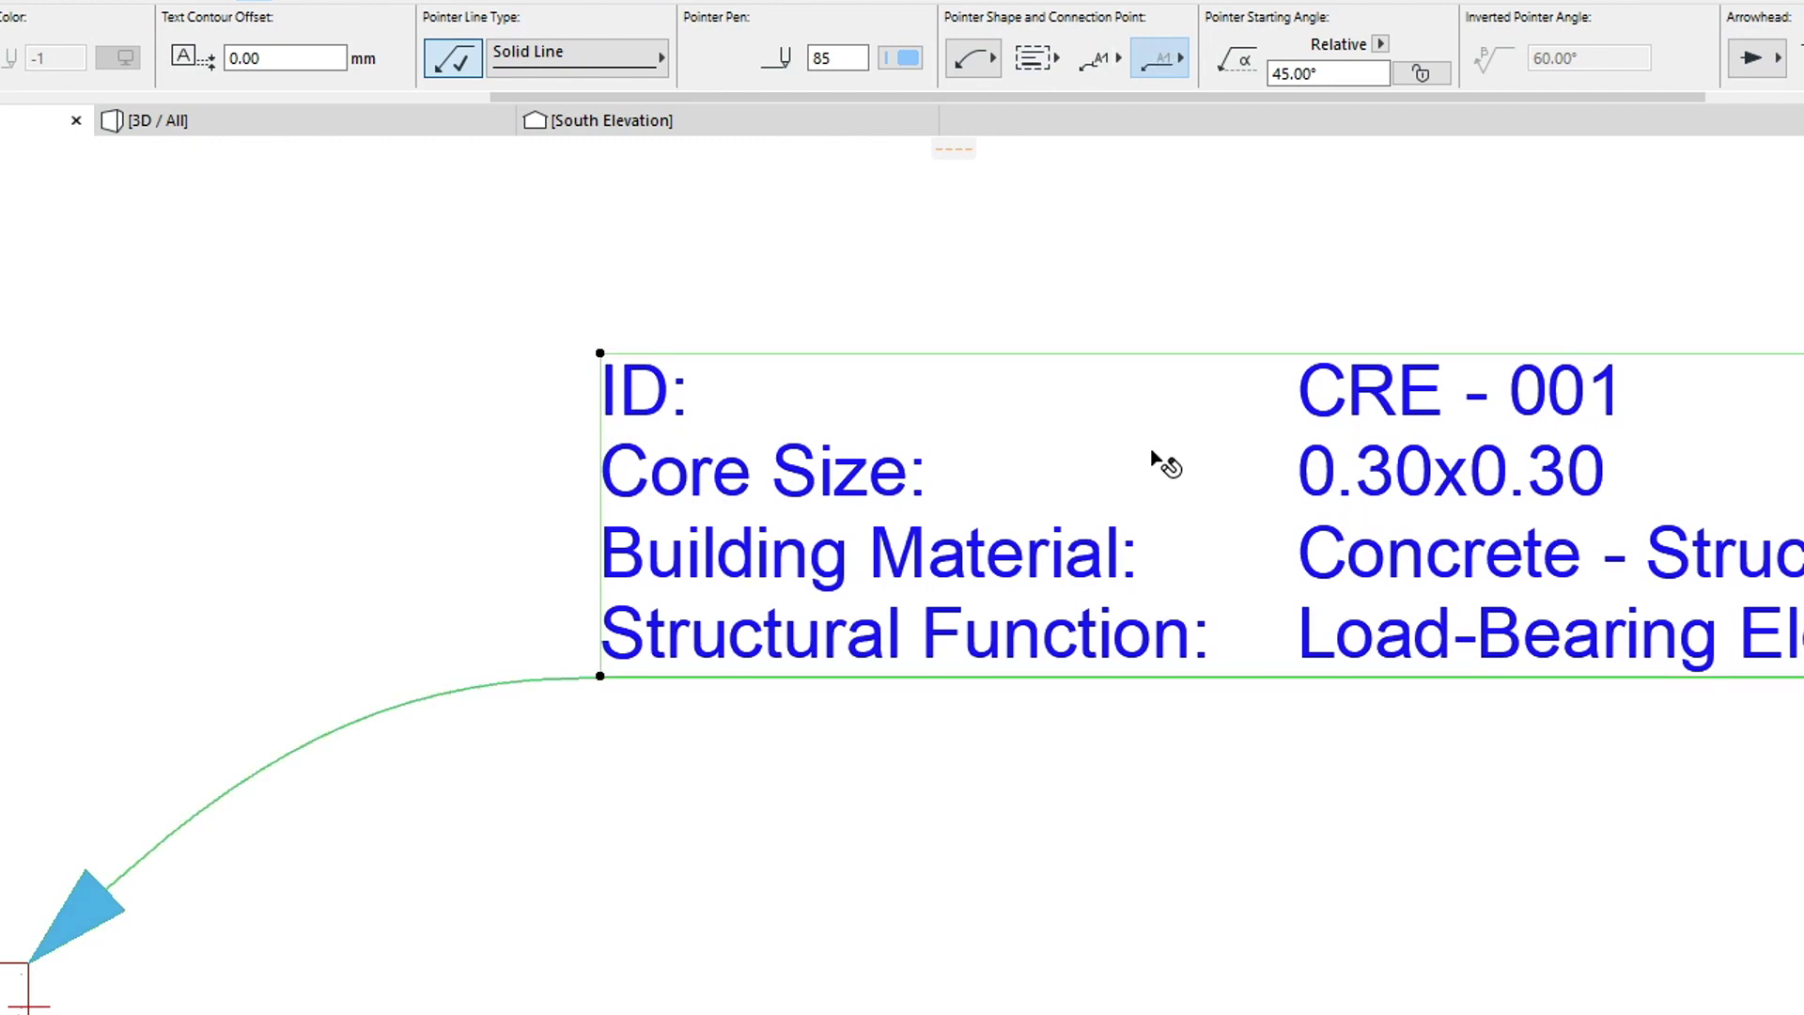
double_click(643, 658)
drag(609, 637, 1740, 613)
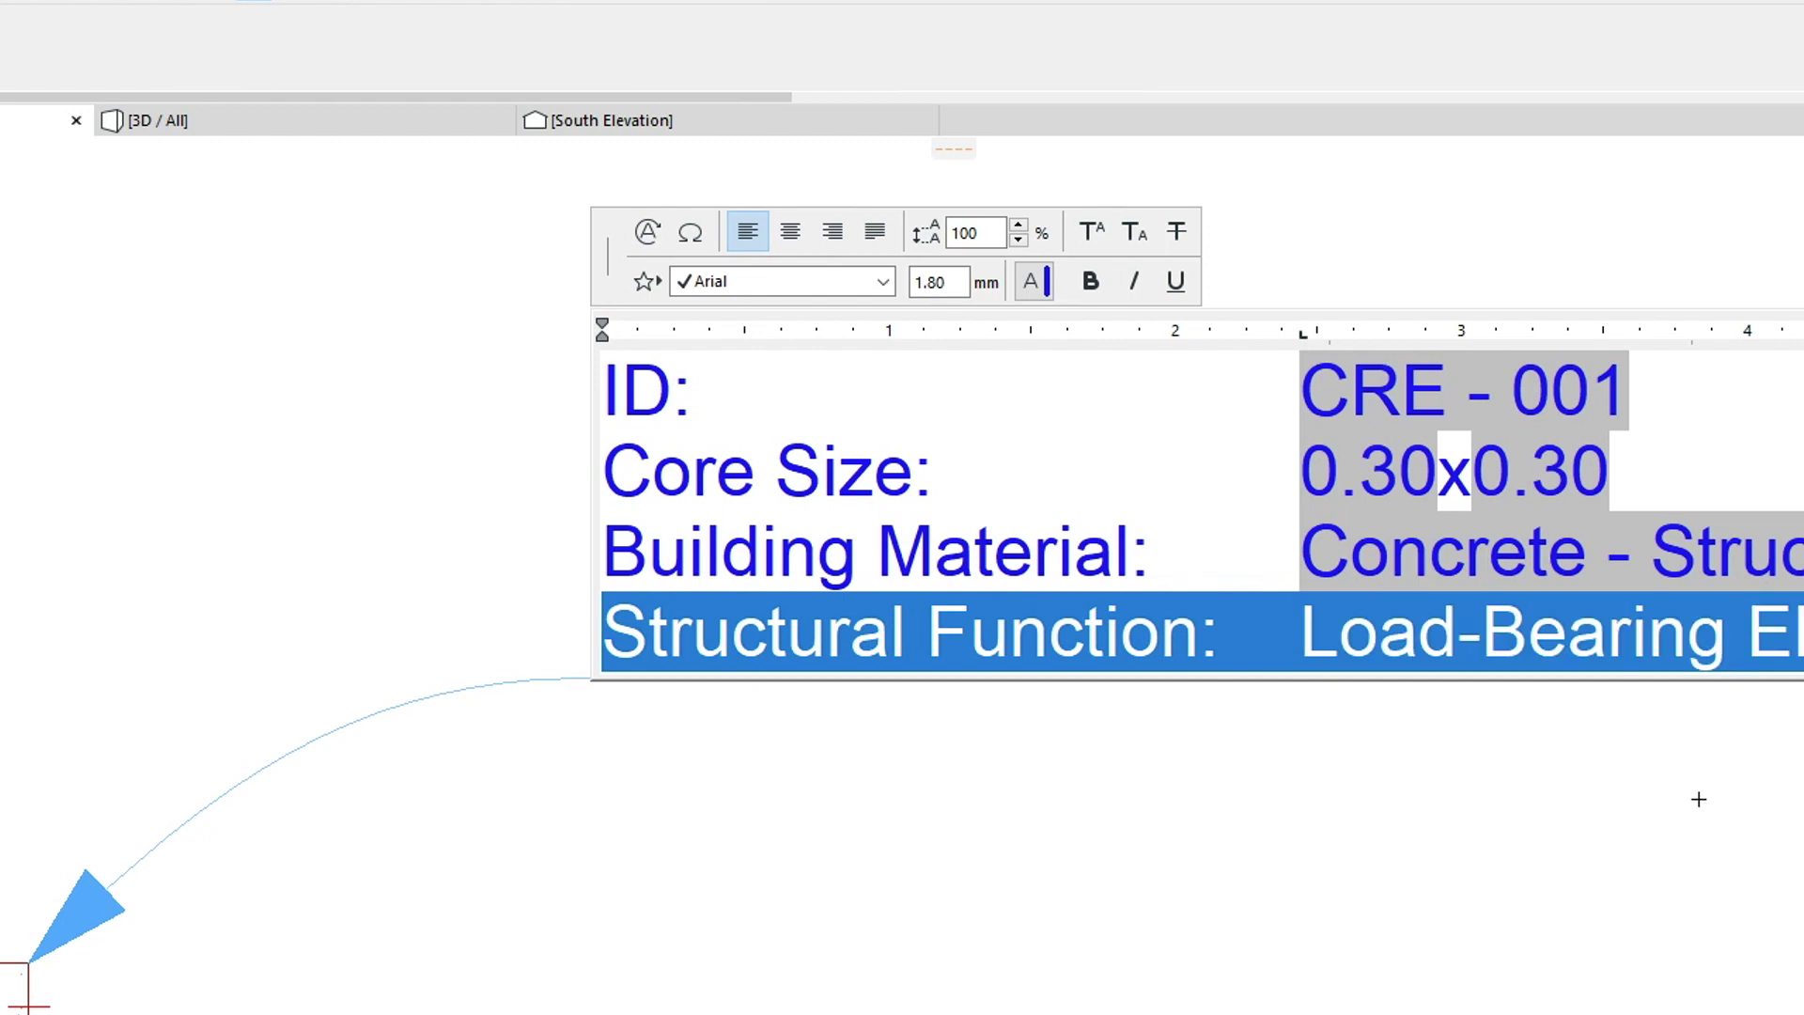
key(Delete)
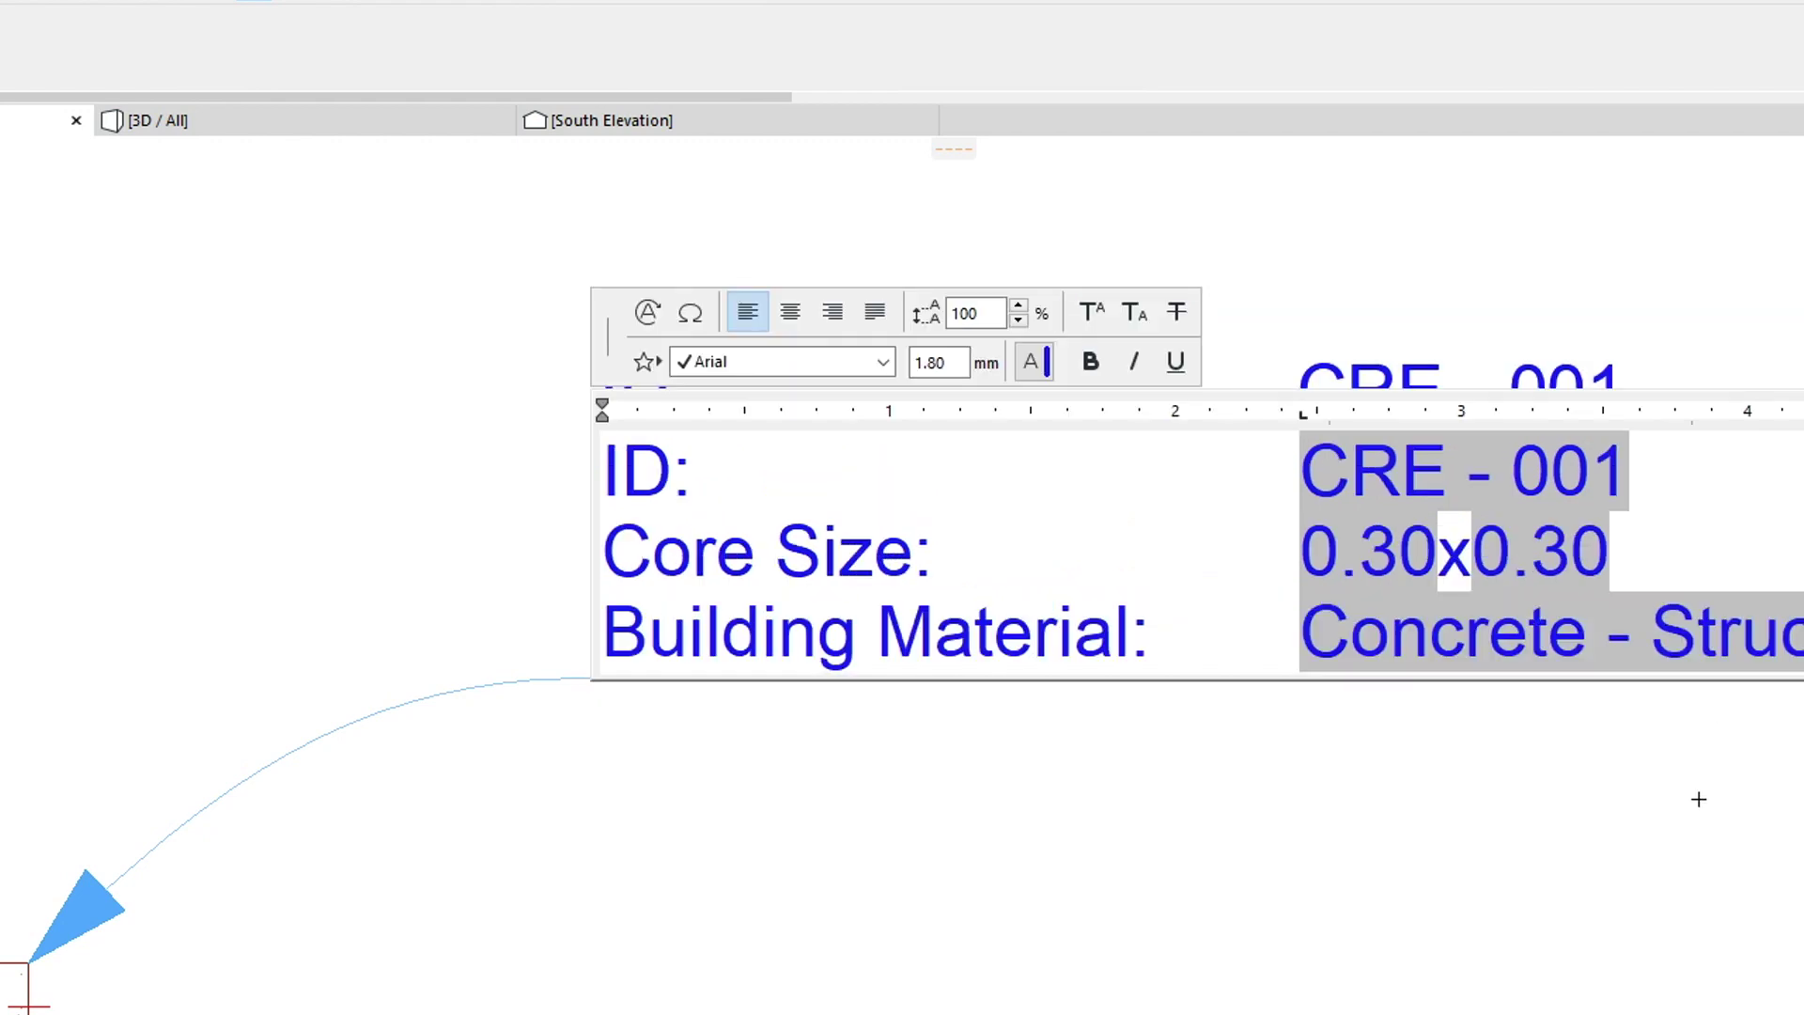
click(1699, 800)
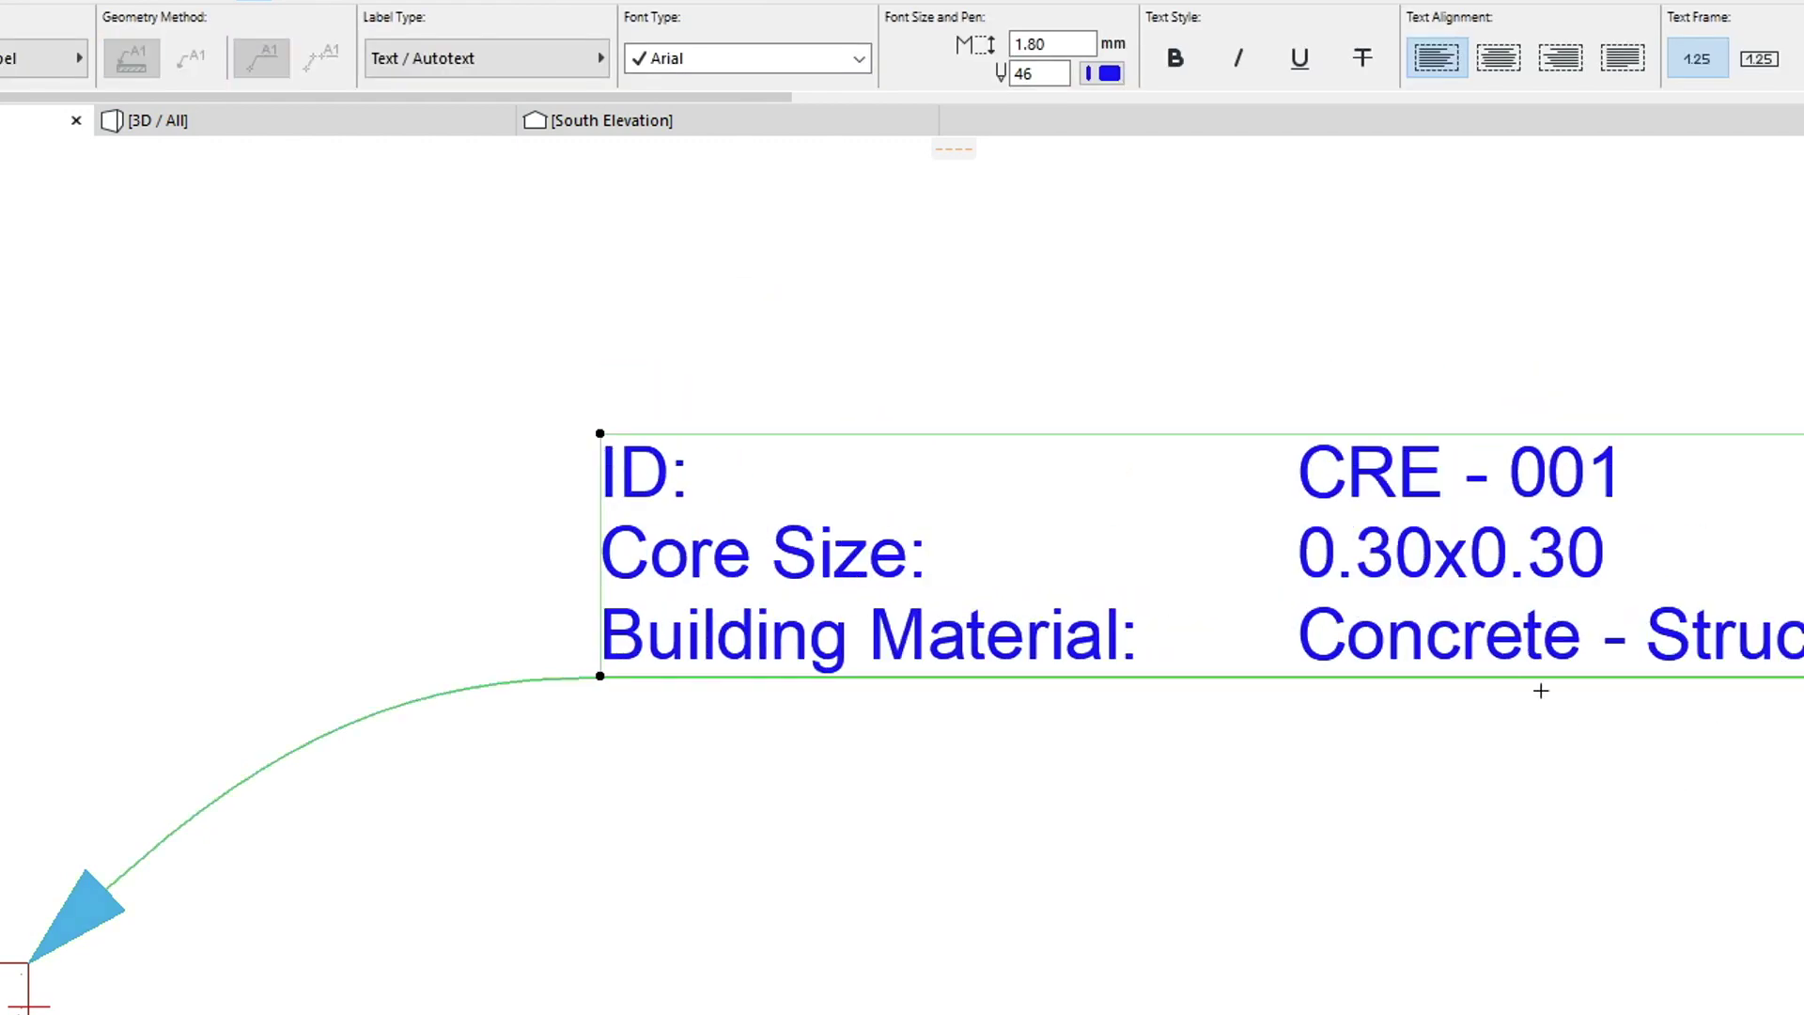